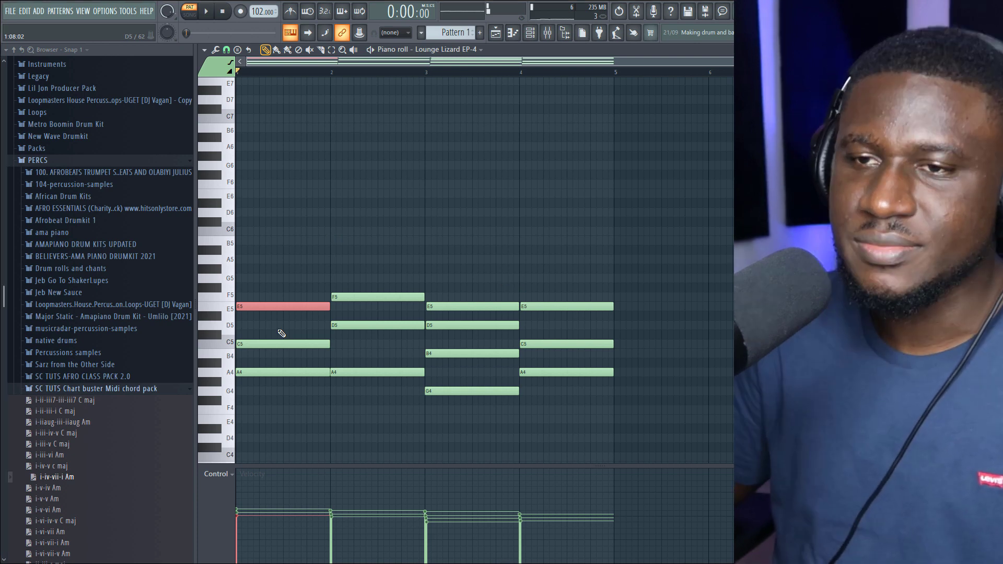
Add a hit on step 13 of the KILLERTUNE one-shot in Pattern 2 while the arrangement plays
key("space")
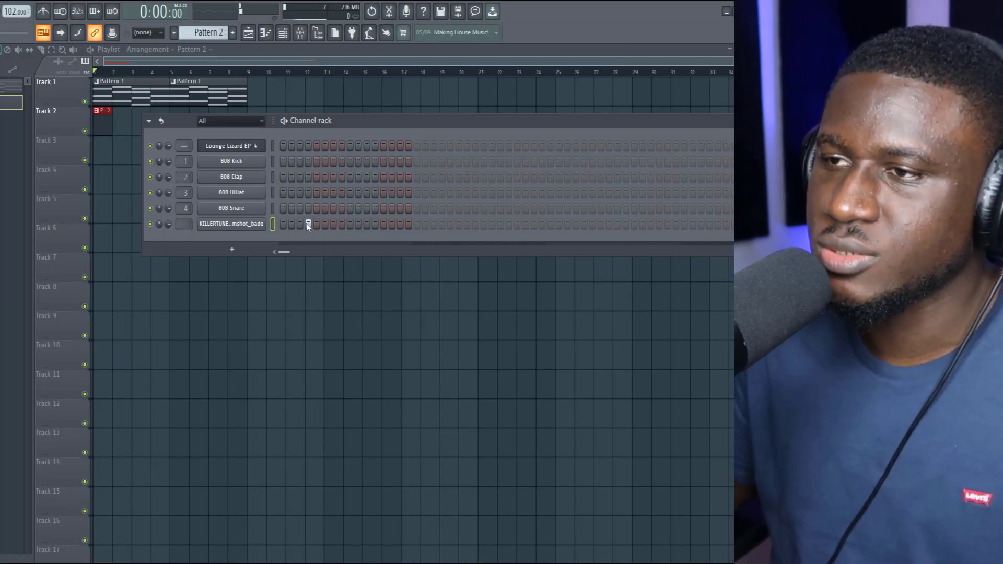
key("space")
key("space")
key("space")
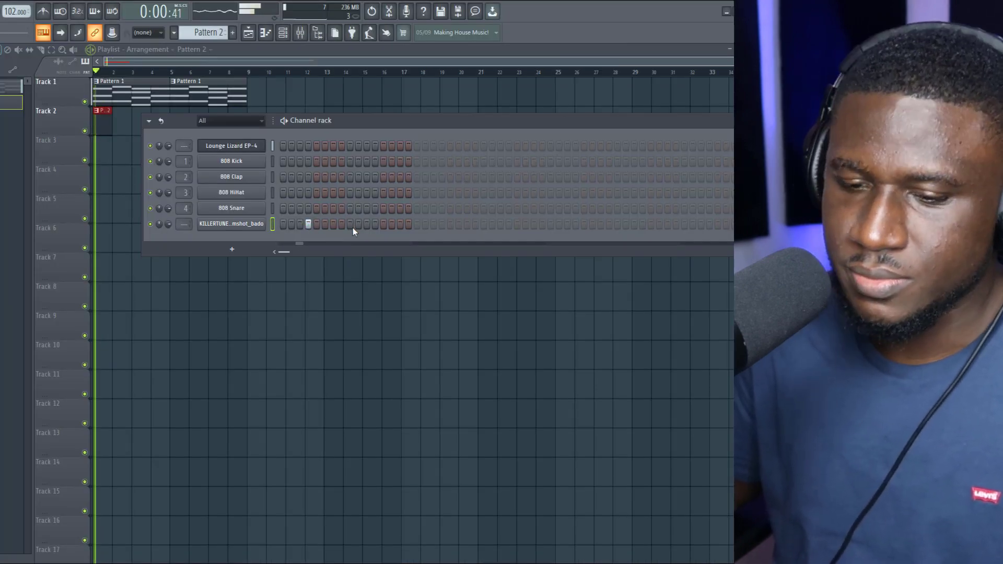
left_click(383, 224)
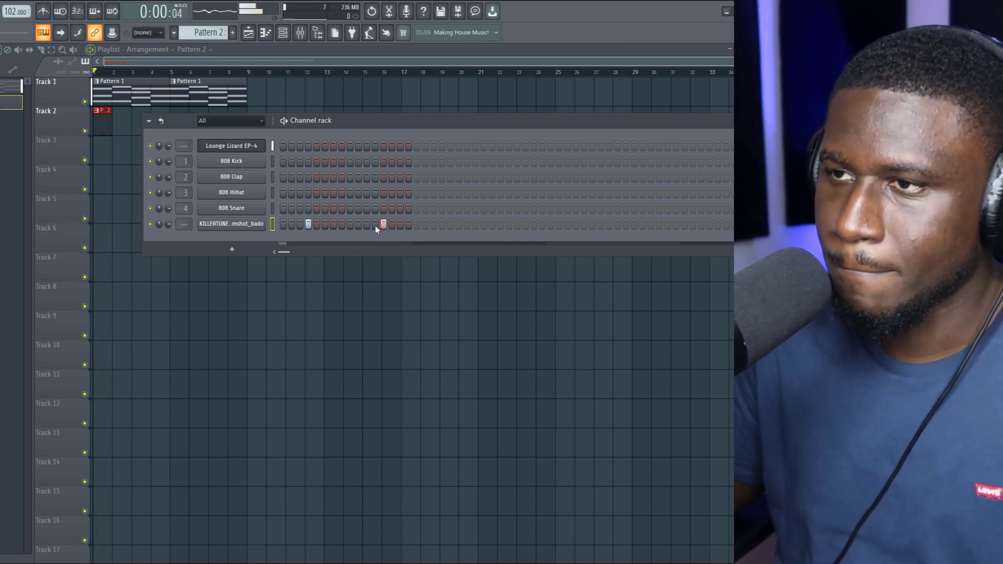
Extend the KILLERTUNE rhythm into the second bar with hits on steps 20 and 29
left_click_drag(441, 124, 302, 216)
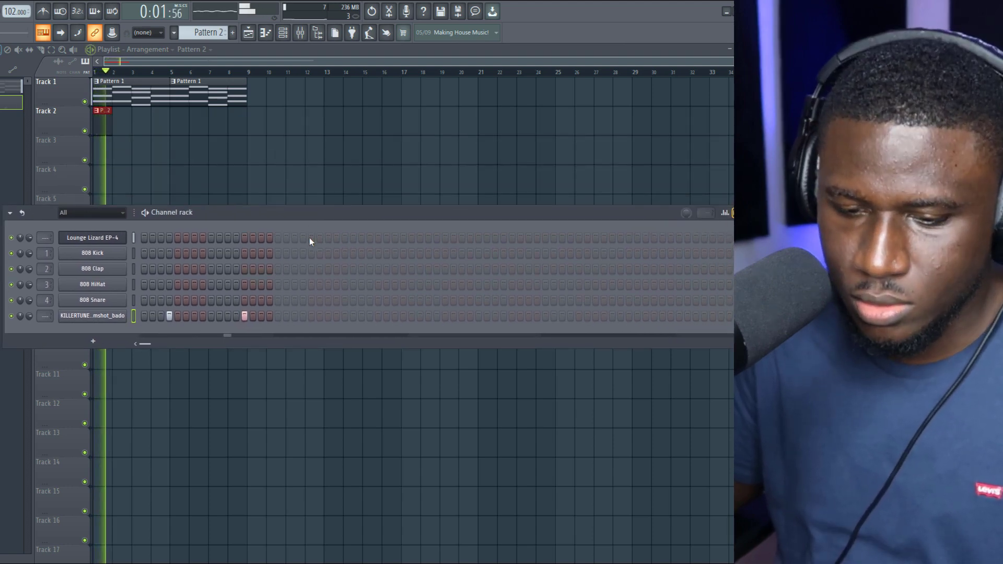
left_click(312, 316)
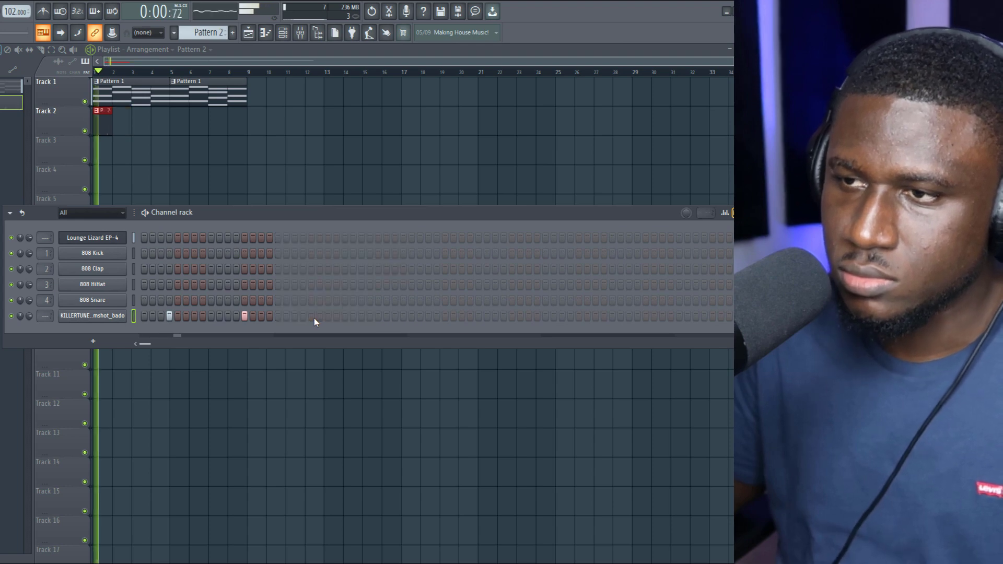
left_click(312, 316)
left_click(305, 316)
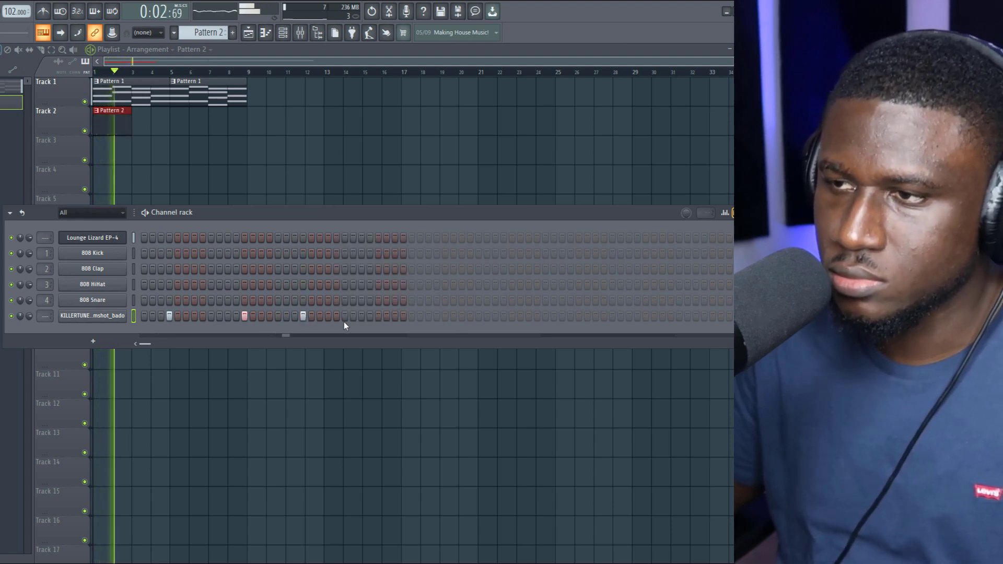
left_click(378, 317)
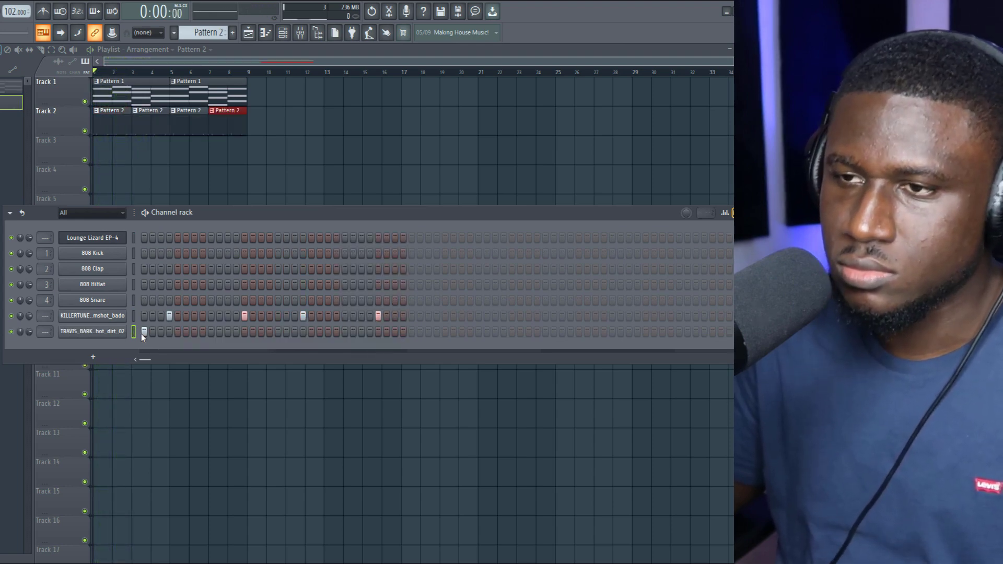
Add second-bar hits for the TRAVIS_BARK sample on steps 17 and 18 during playback
key("space")
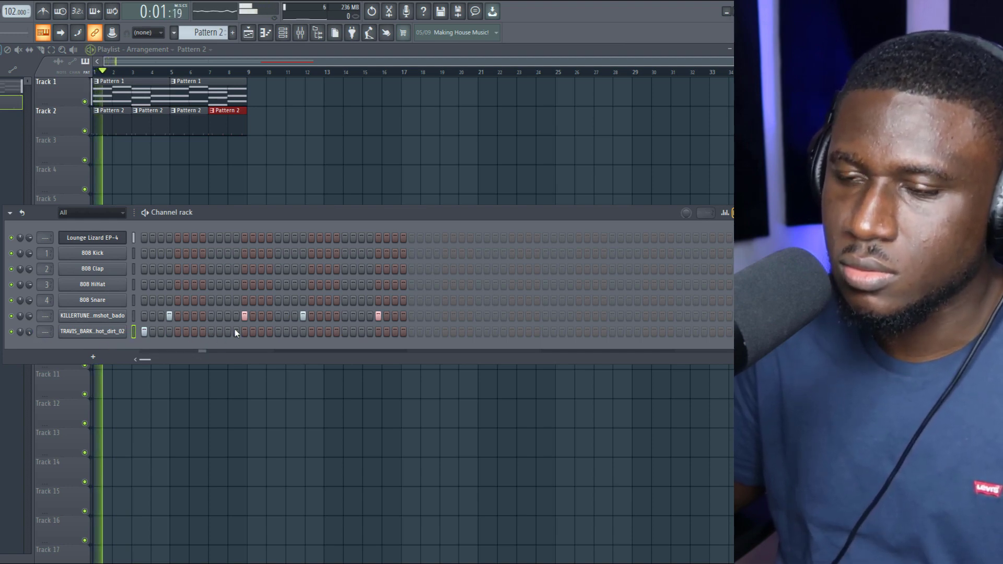
left_click(277, 332)
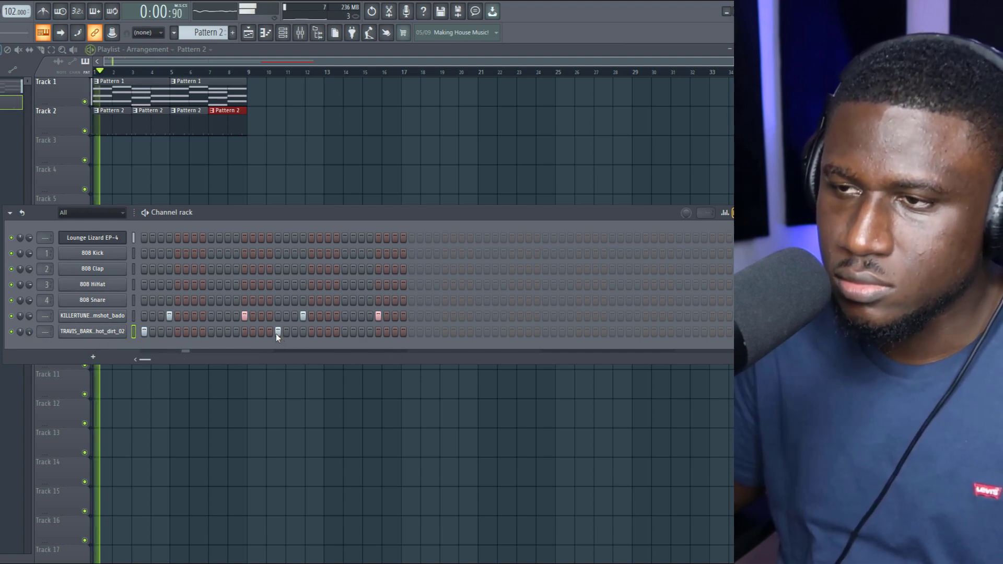
left_click(295, 333)
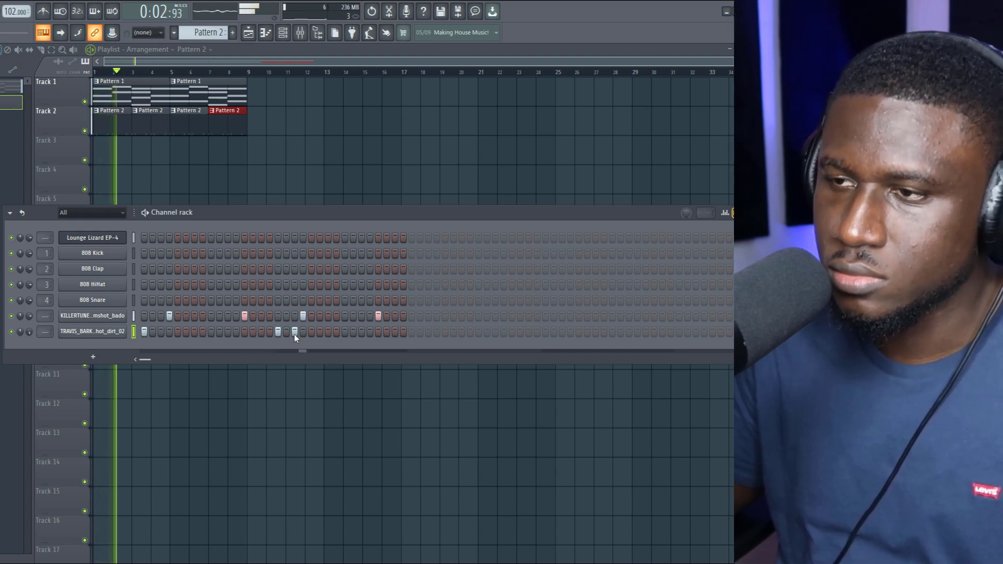
left_click(294, 333)
left_click(286, 333)
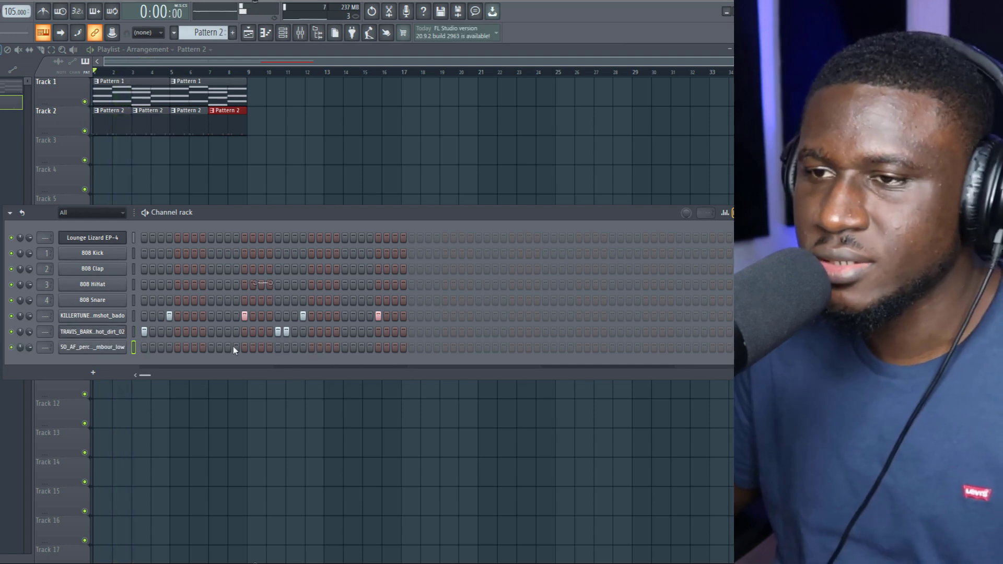
Place hits for the SO_AF percussion sample on steps 7 and 23 during playback
key("space")
left_click(196, 347)
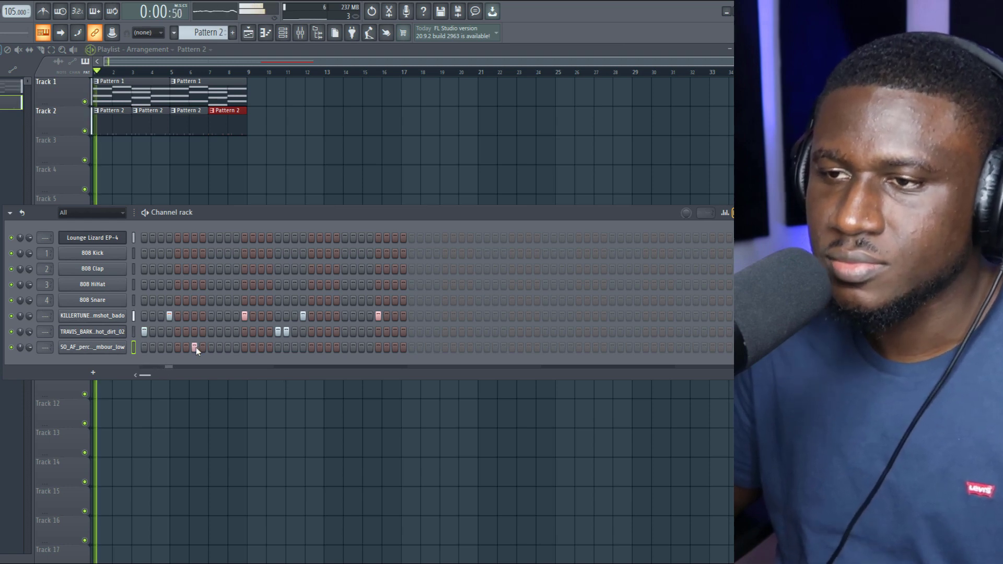
left_click(344, 348)
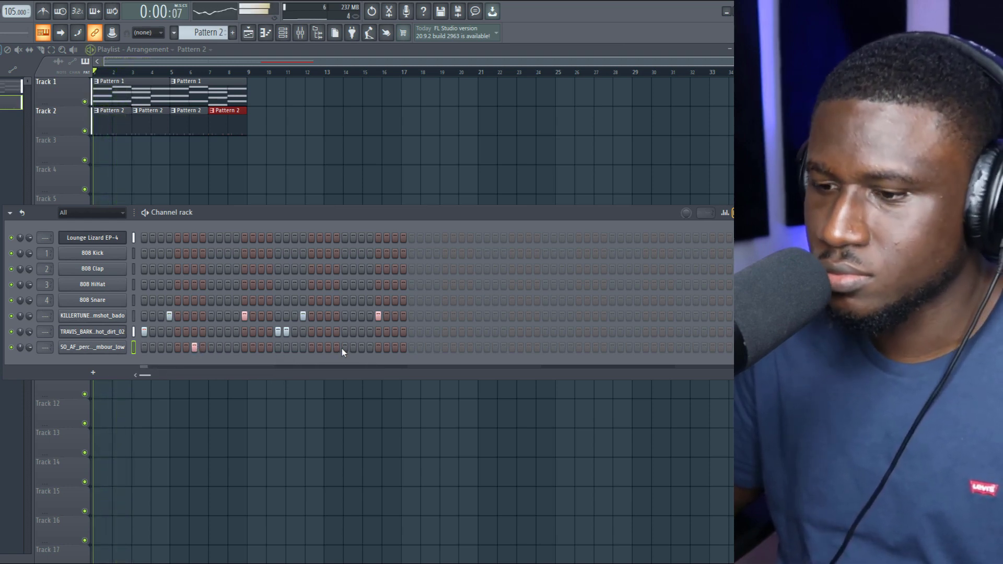
left_click(329, 348)
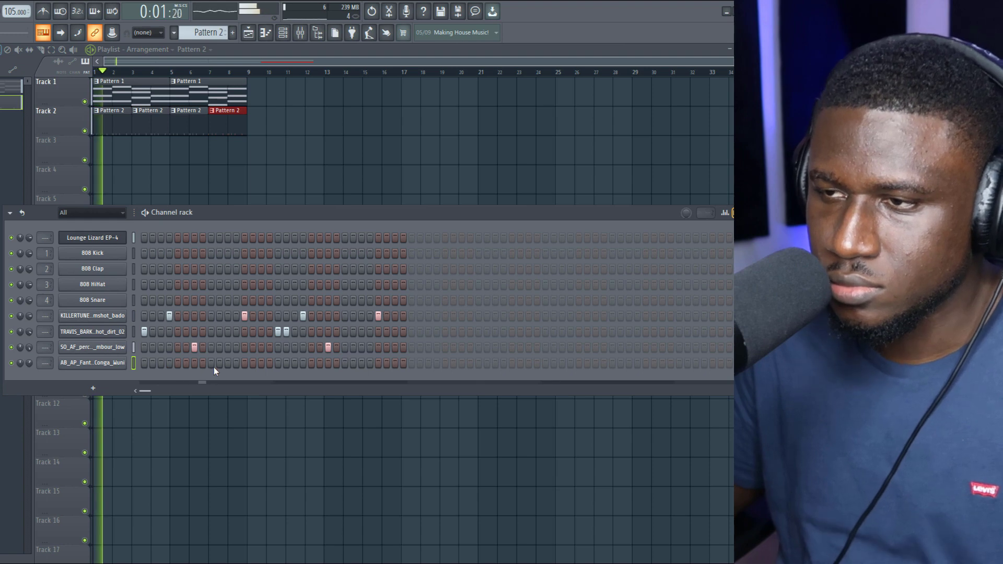
Place first-bar hits for the AB_AP Conga sample on steps 9 and 11
key("space")
key("space")
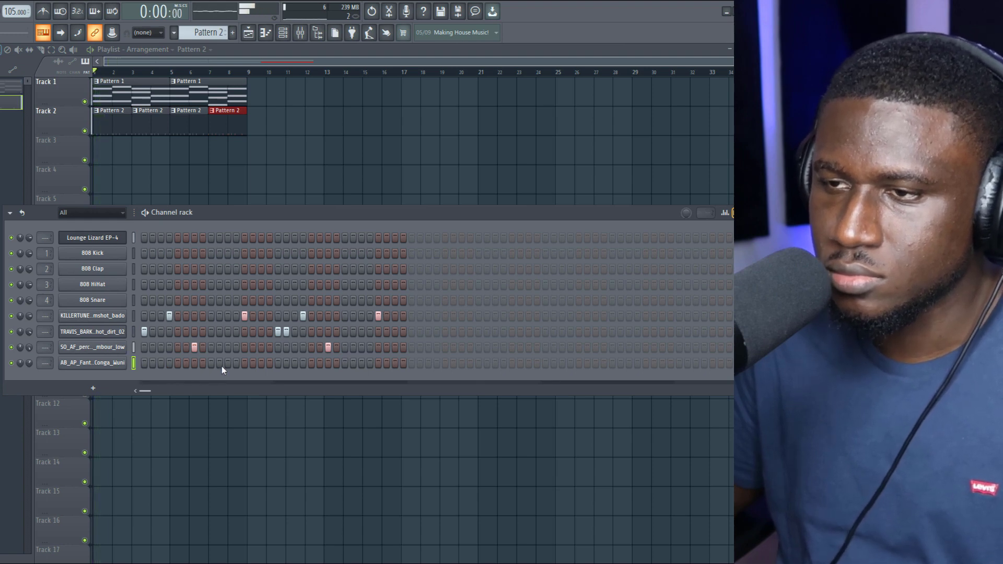
left_click(211, 363)
key("space")
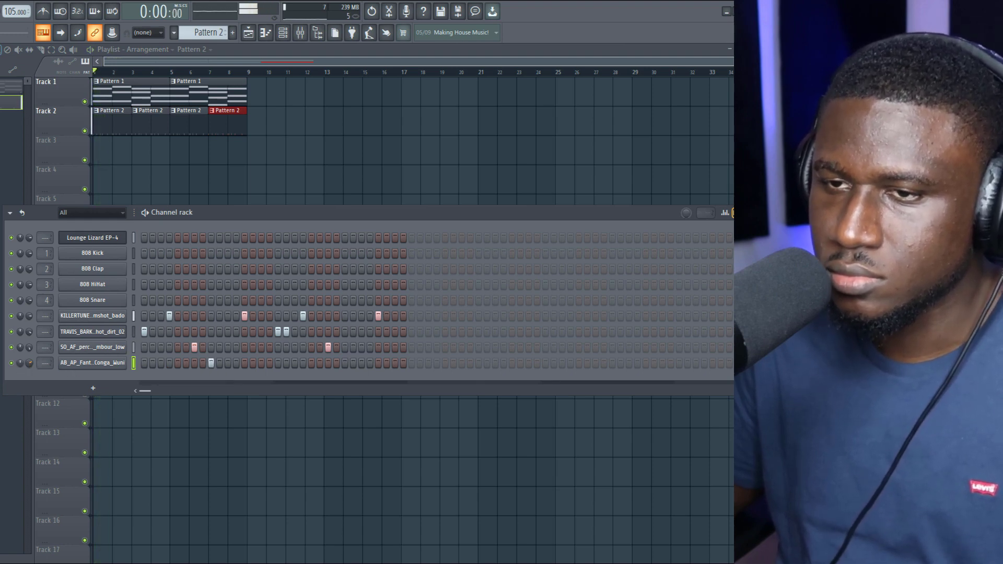
left_click(228, 364)
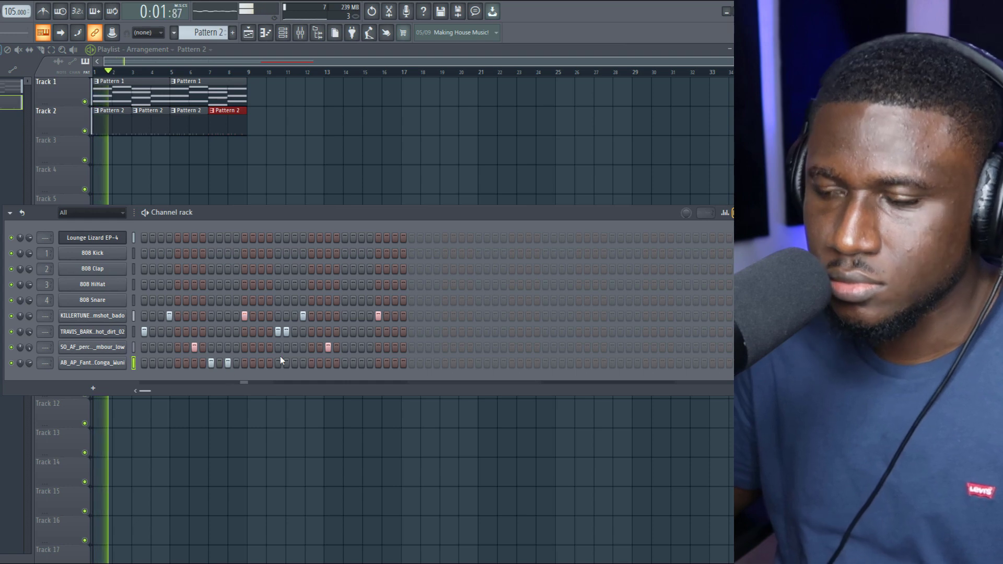
Try second-bar Conga hits on steps 25 and 27, and settle on a single hit on step 26
left_click(346, 363)
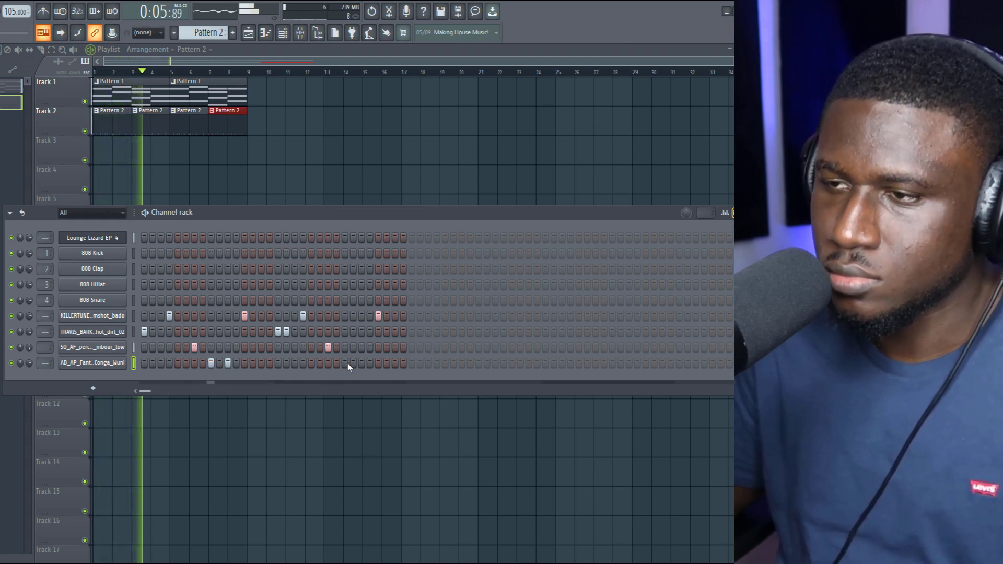
left_click(361, 364)
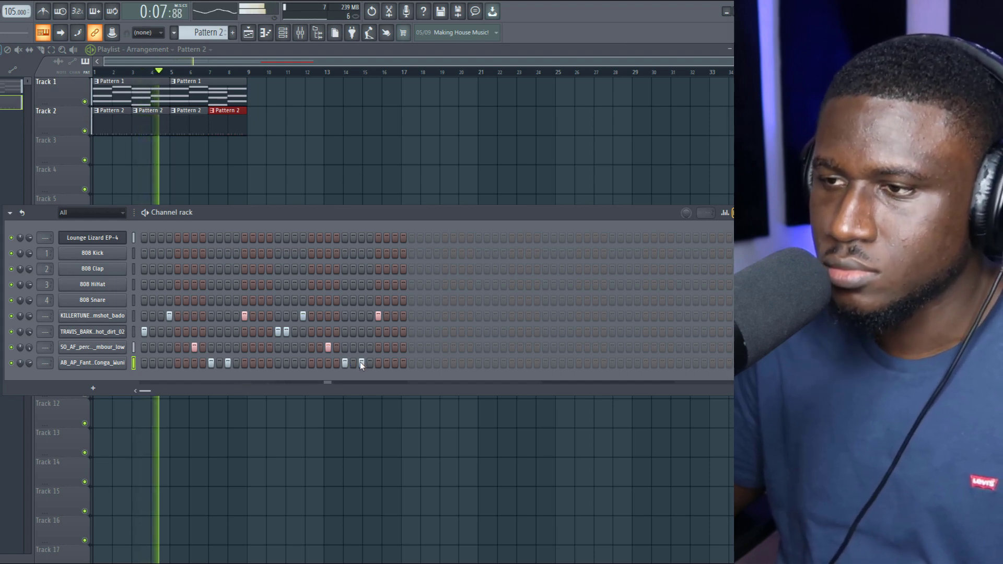
key("space")
left_click(347, 363)
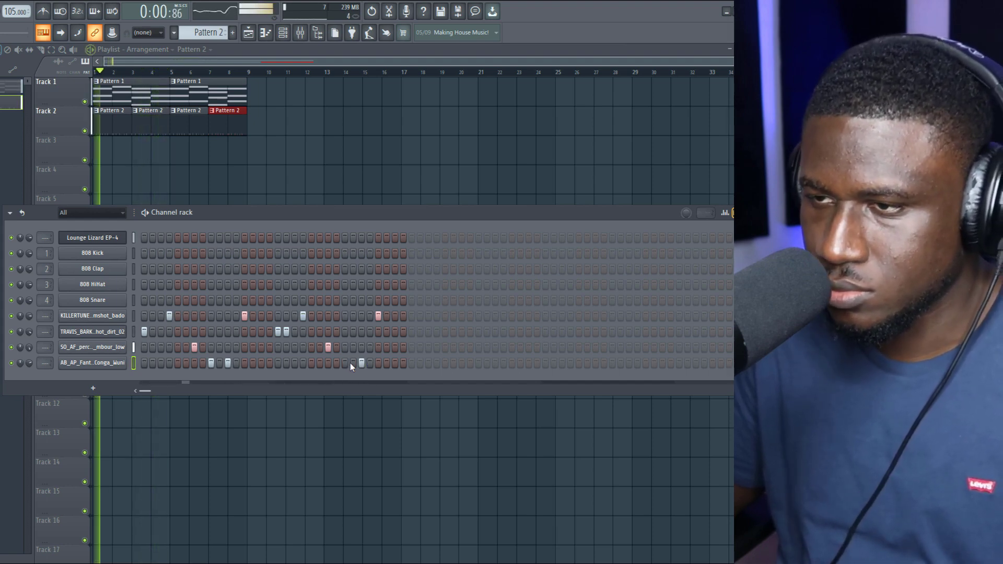
left_click(351, 363)
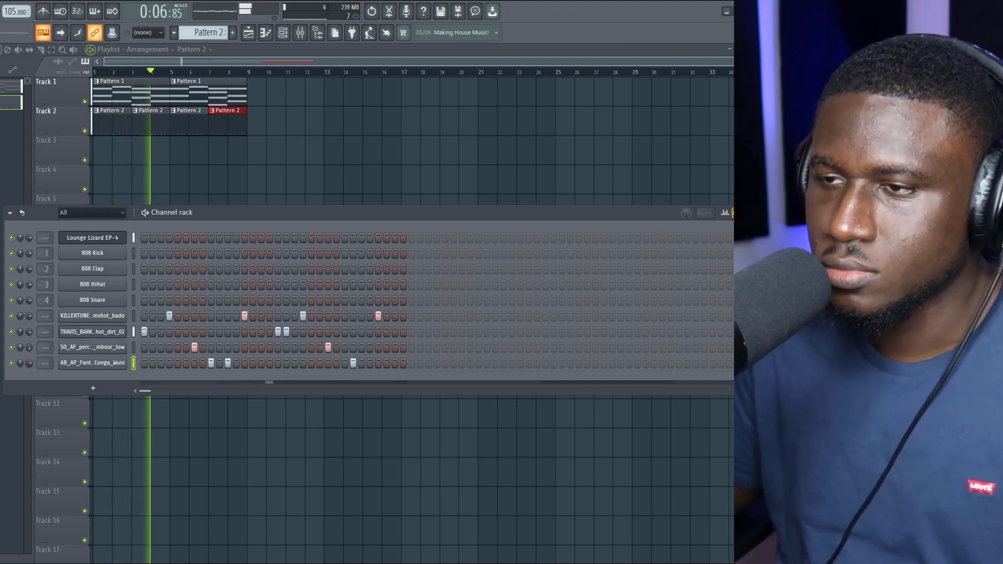
Paste the copied step sequence into the RU_PP perc clave rubber channel
right_click(135, 372)
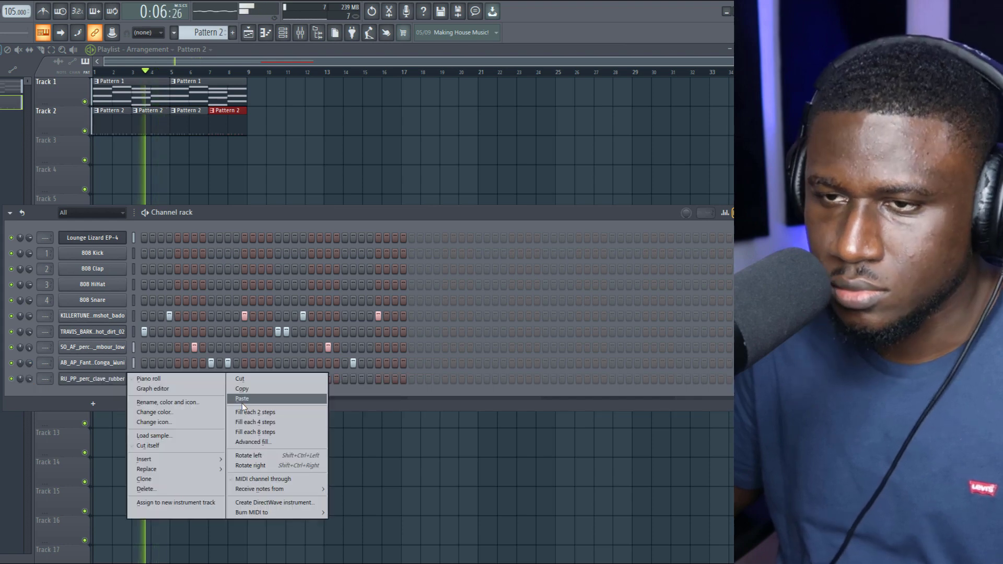
left_click(242, 404)
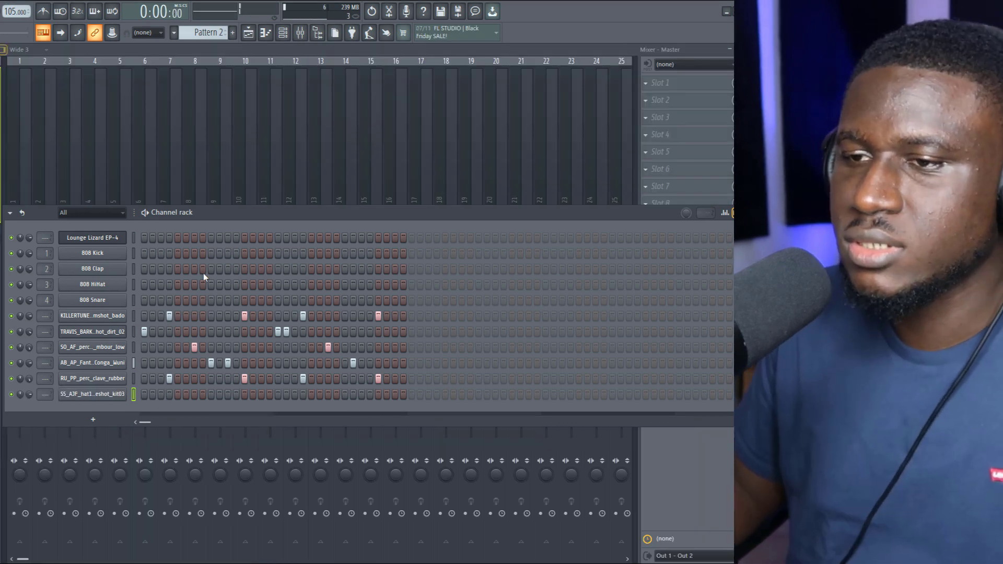
Place SS_AJF hat hits on steps 3, 11, 19 and 27, and lower the channel's volume
left_click(160, 397)
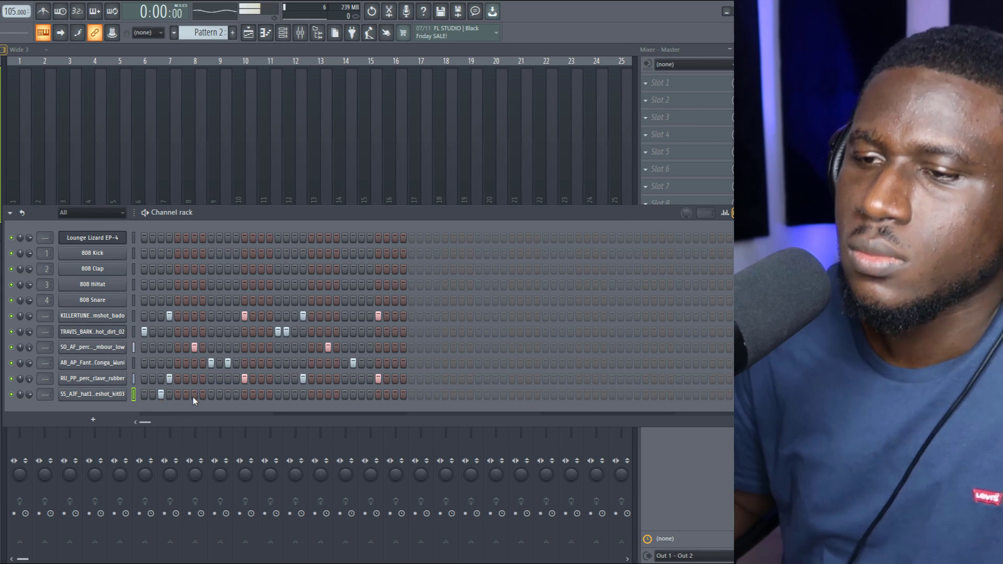
key("space")
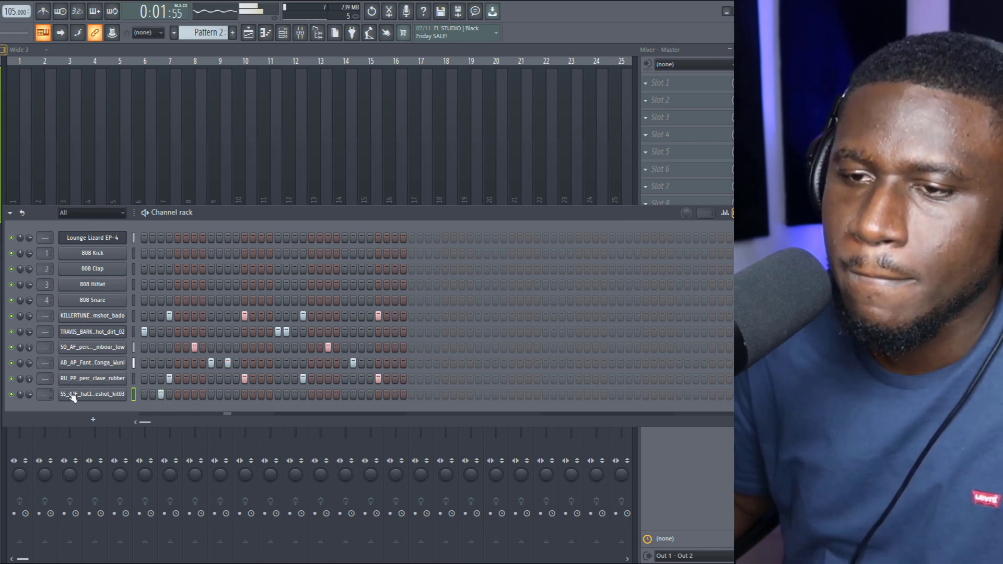
left_click(227, 396)
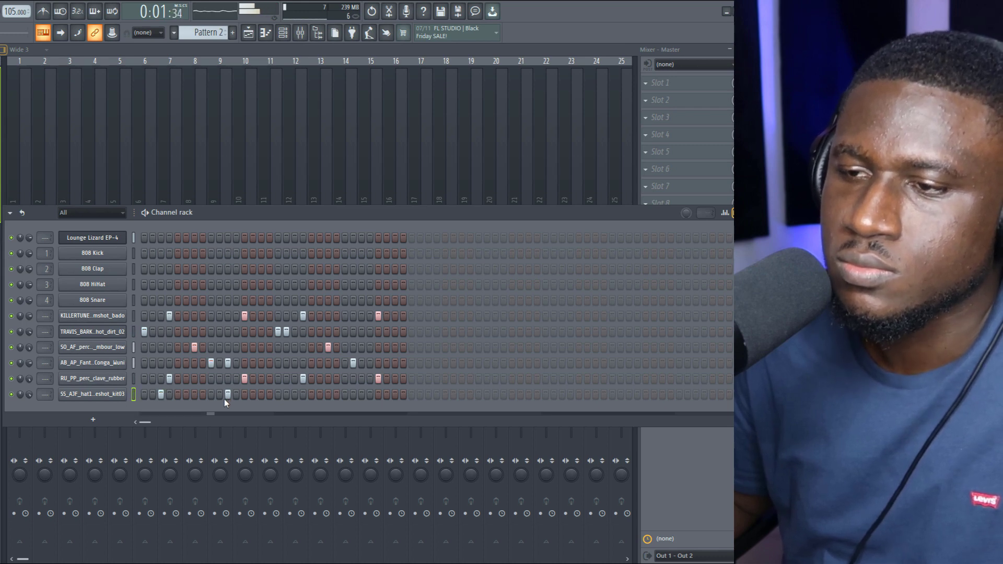
left_click(294, 396)
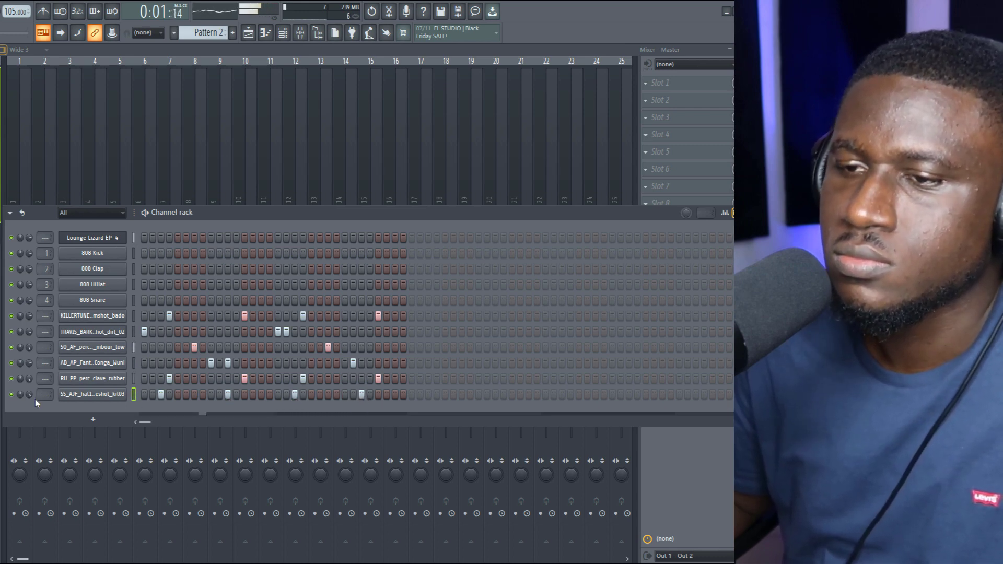
left_click_drag(31, 396, 31, 406)
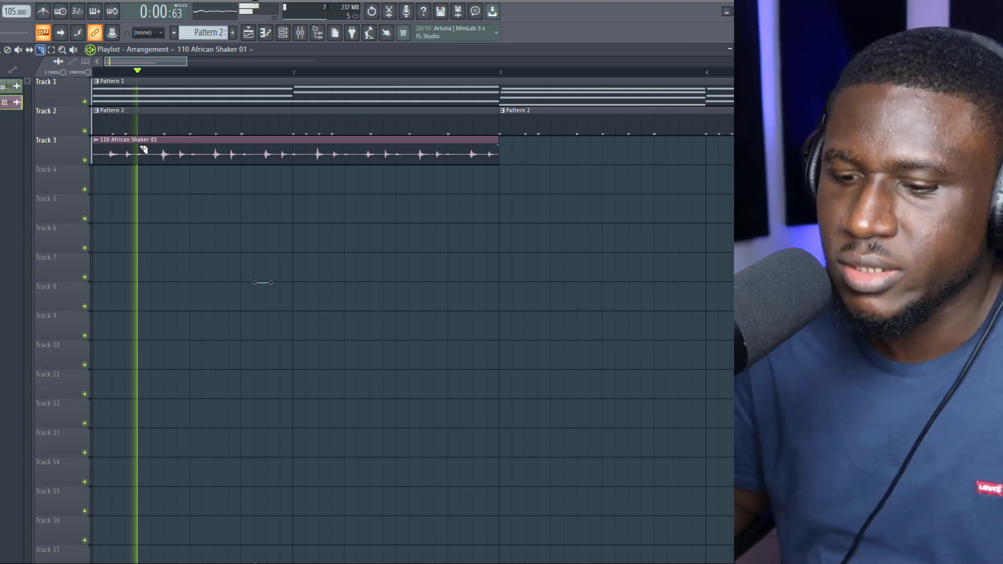
Trim the start of the second 110 African Shaker 01 slice on Track 3 to the third beat and play it back
key("space")
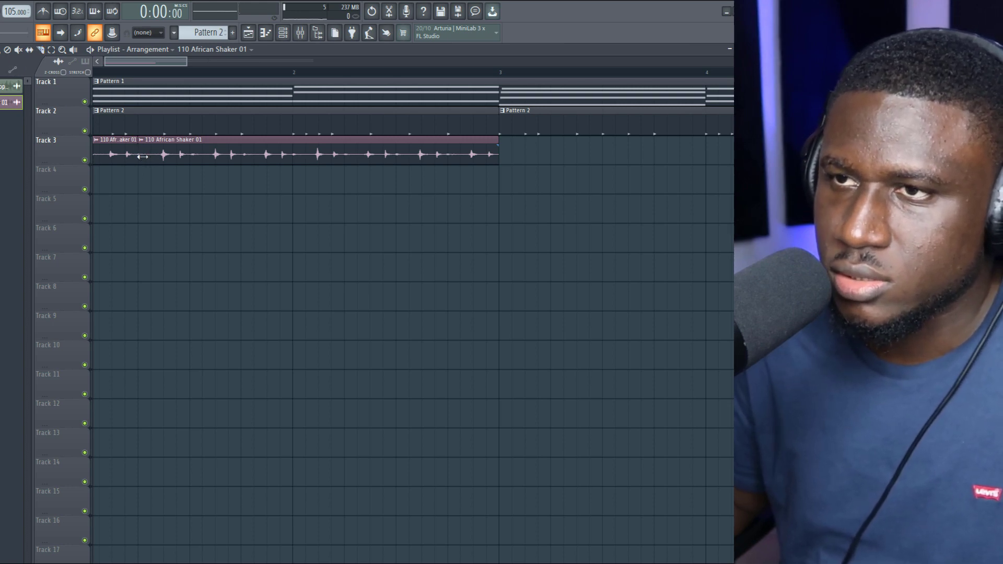
left_click_drag(142, 156, 196, 161)
key("space")
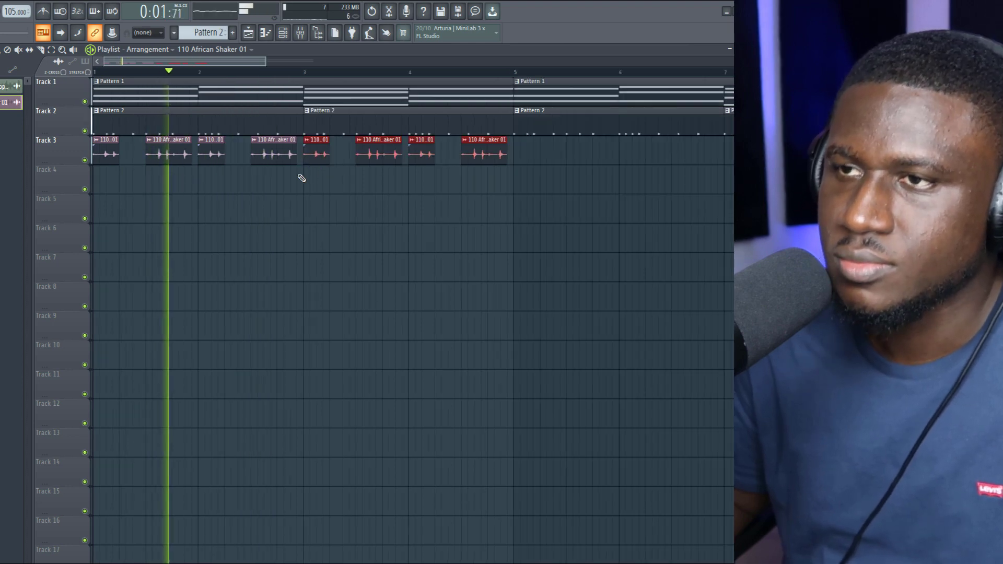
Duplicate the African Shaker slices along Track 3 to fill the arrangement up to bar 9
scroll(306, 167, "down", 3)
left_click_drag(307, 158, 294, 176)
key("ctrl+d")
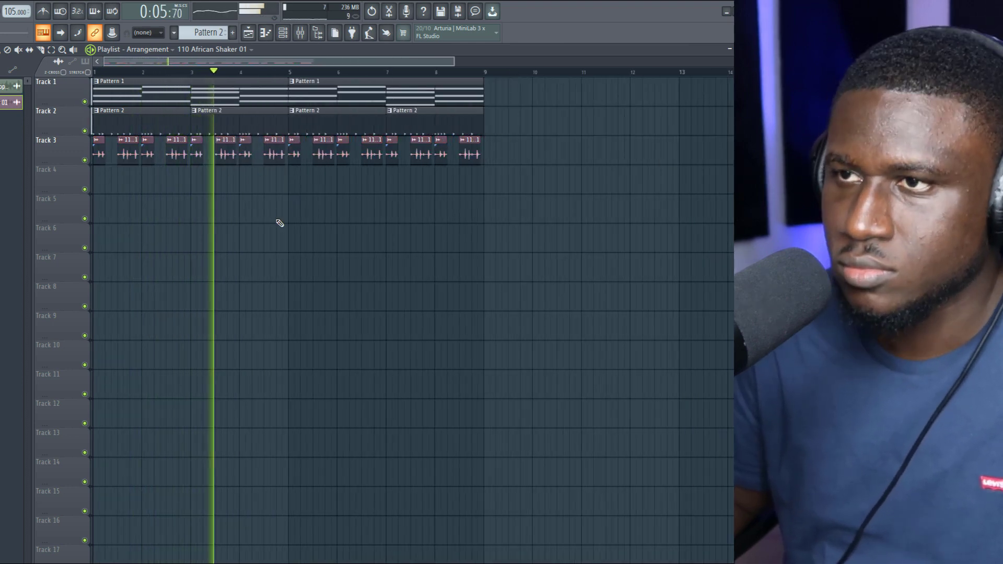
Open the channel rack and set its filter to show all channels
left_click(283, 33)
left_click(97, 214)
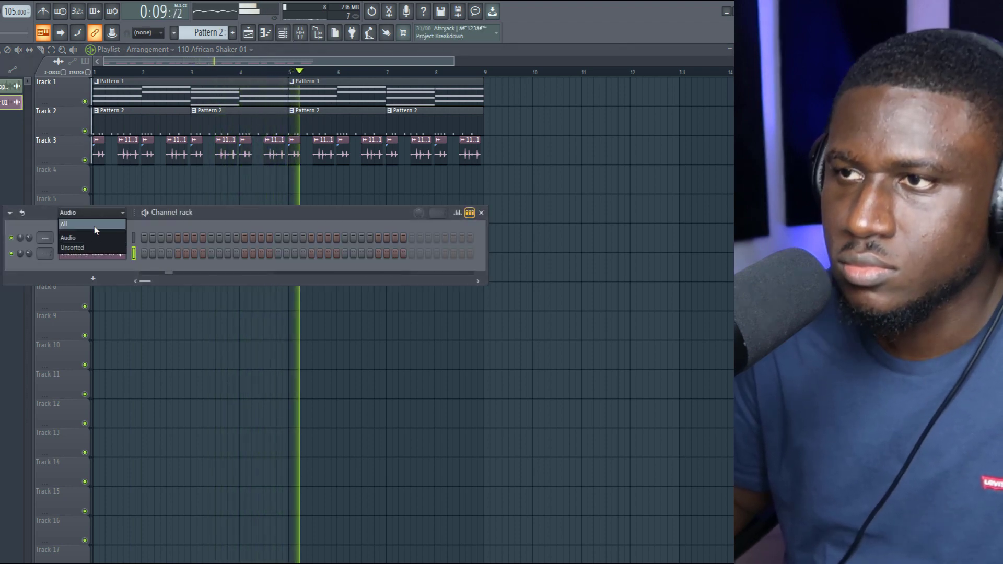
left_click(94, 227)
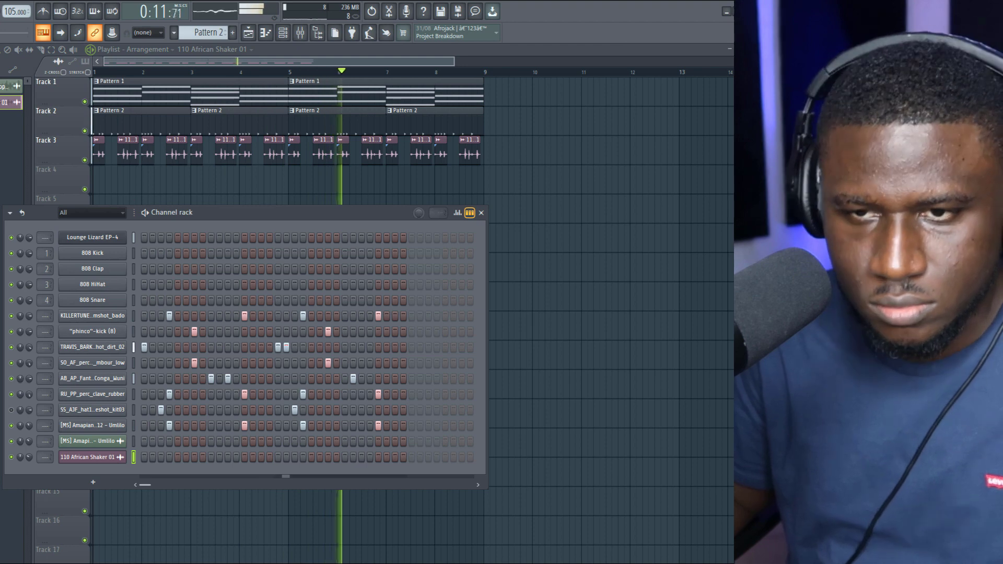
key("F6")
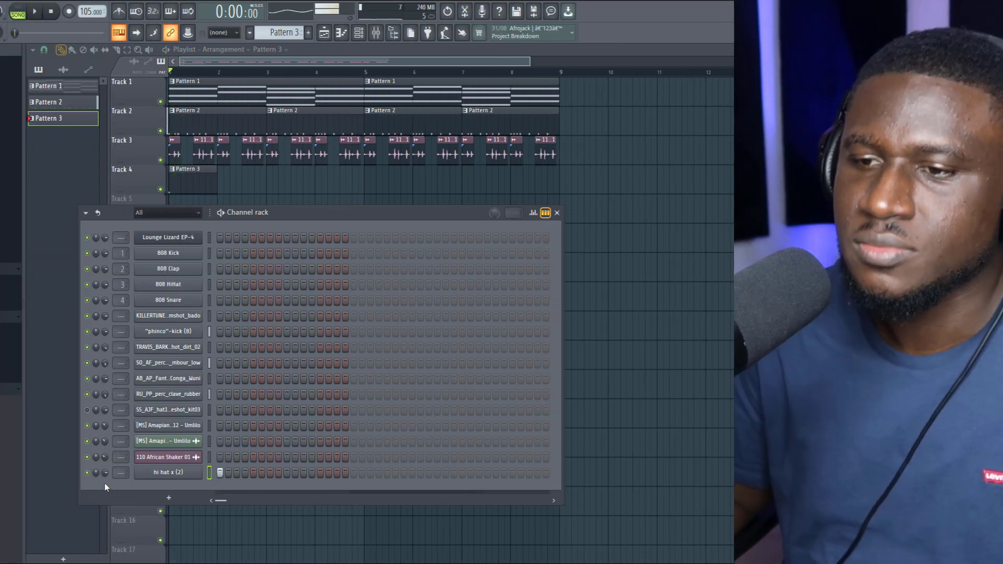
Add a one-beat C5 note on beat 3 of bar 1 in the hi hat x (2) piano roll
key("space")
right_click(181, 471)
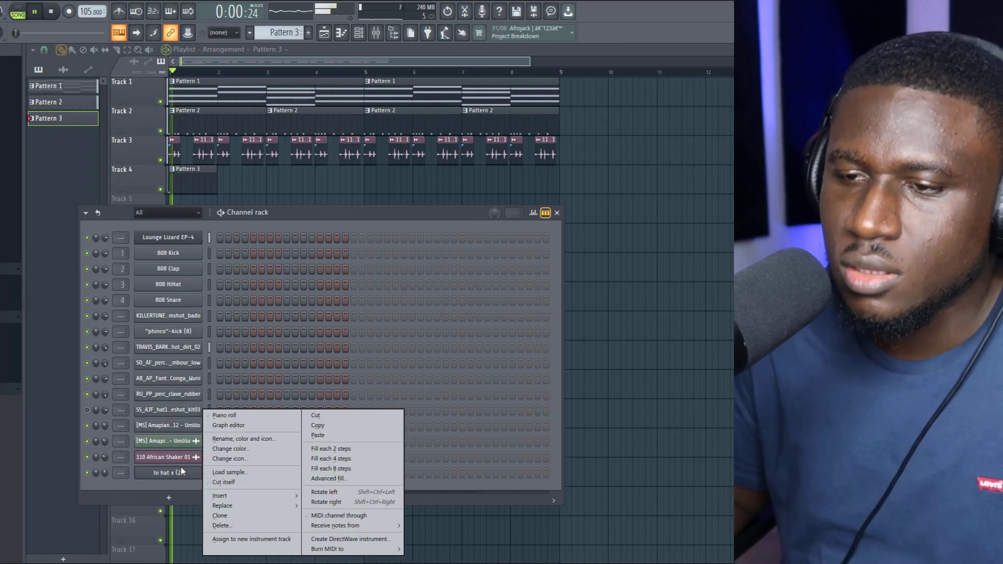
left_click(243, 416)
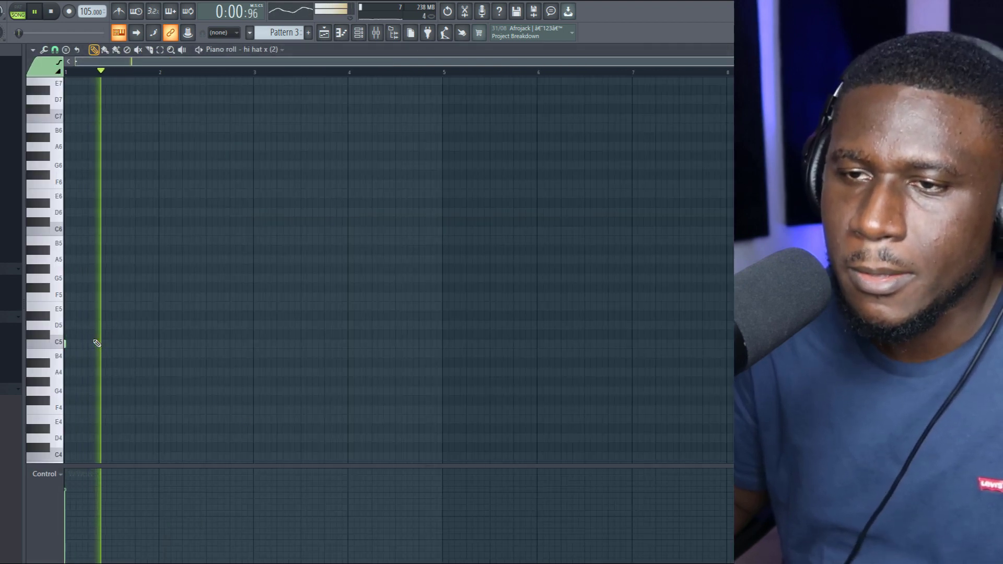
left_click(158, 345)
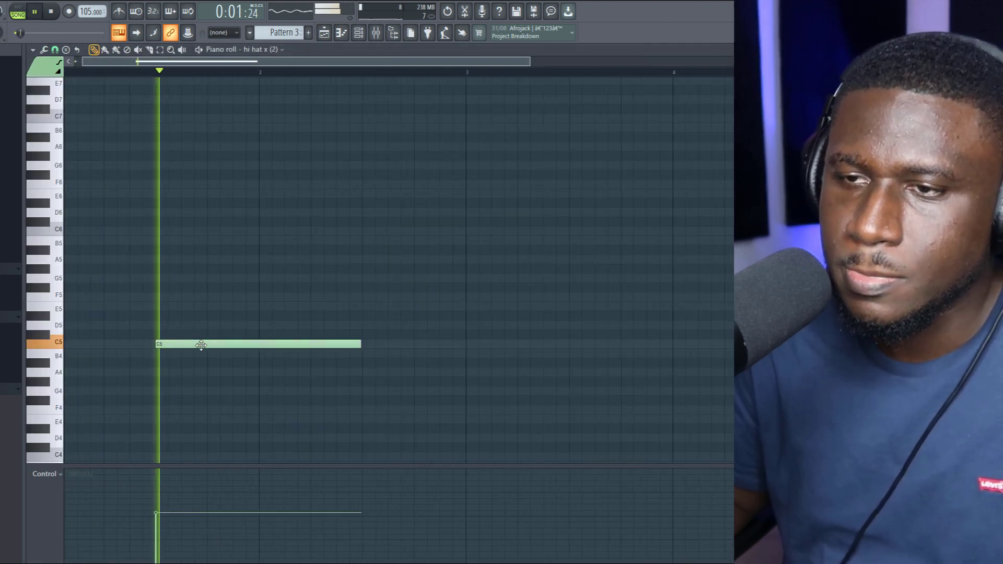
left_click_drag(360, 344, 150, 394)
Chop the C5 hi-hat note into short repeats with the Chop tool's Default pattern
left_click(33, 49)
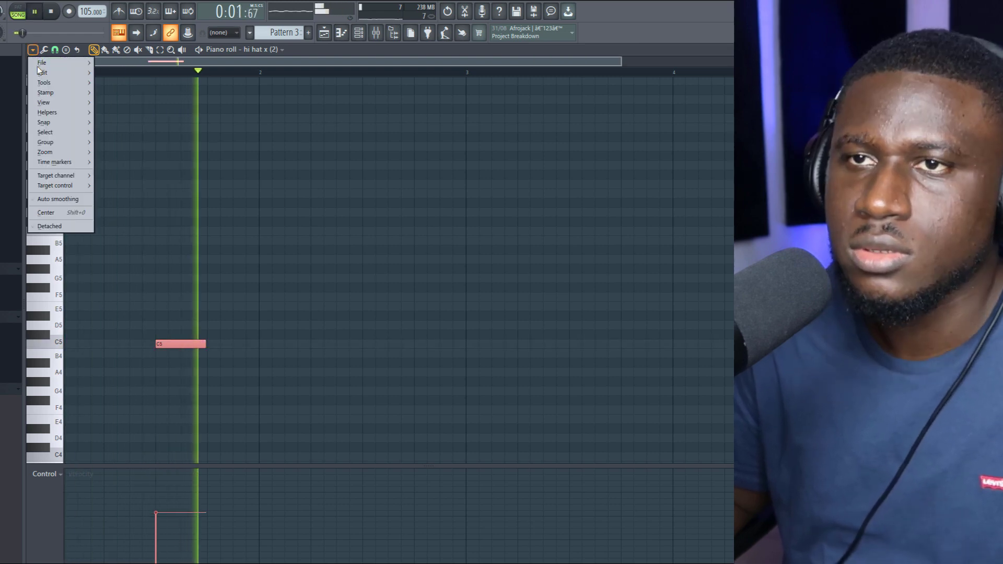
mouse_move(62, 112)
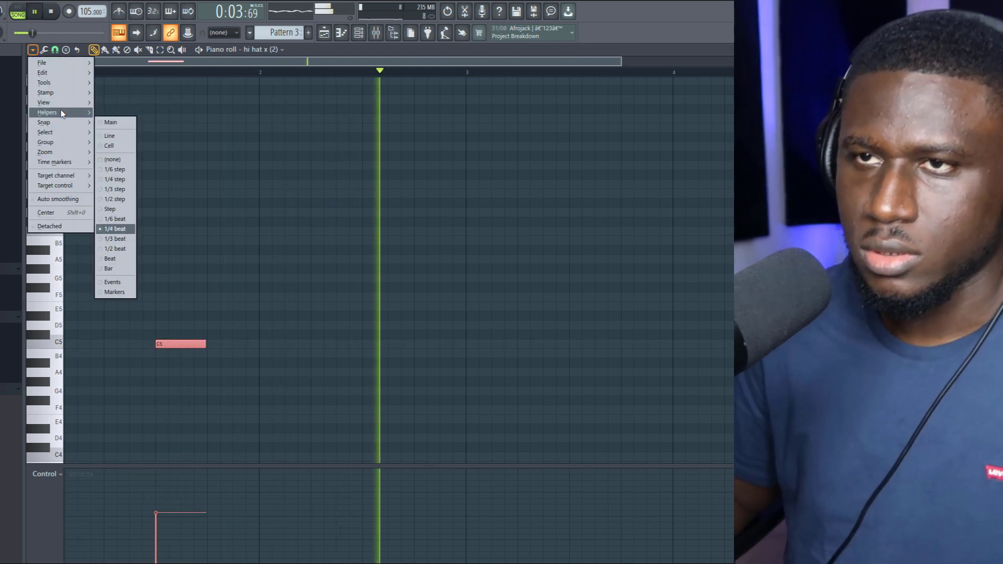
mouse_move(47, 82)
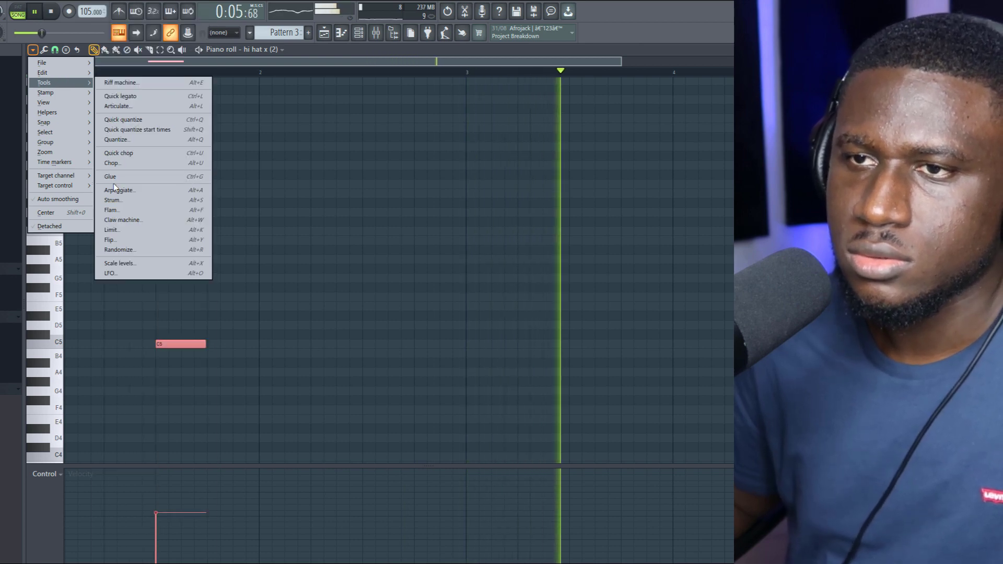
left_click(117, 164)
key("space")
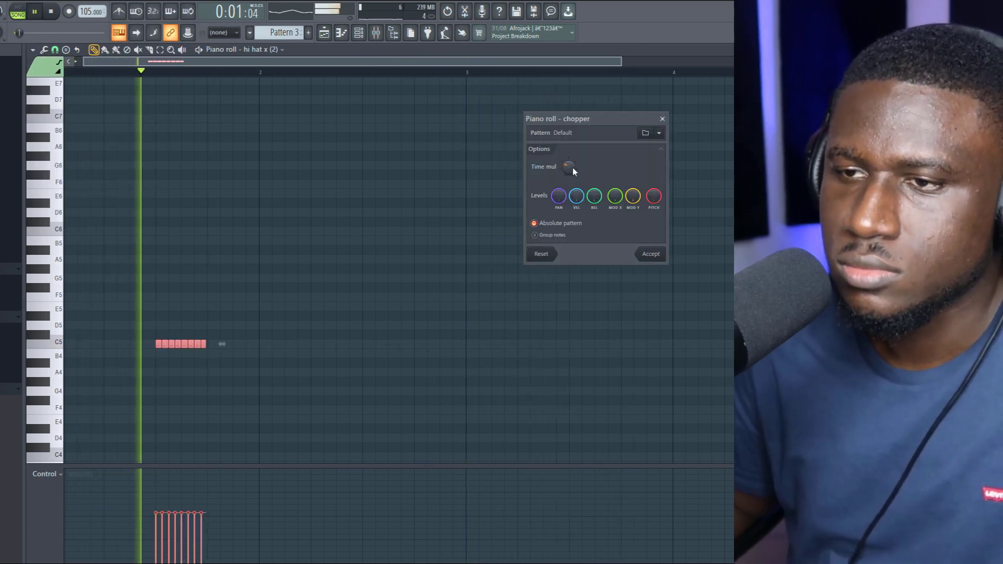
left_click(651, 254)
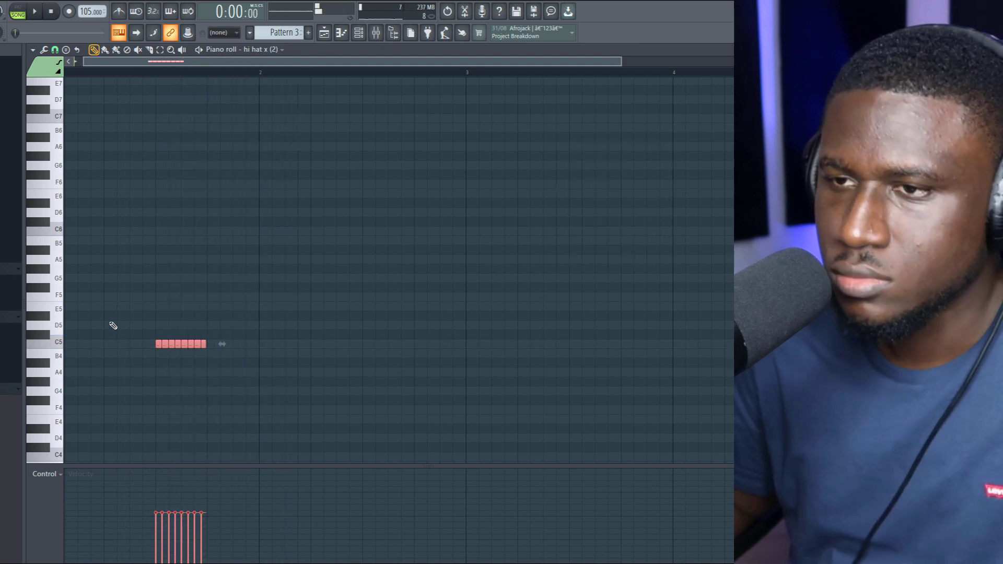
Reduce the chopped hi-hat notes to four, place them in the second half of beat 3, and play them back
right_click(191, 344)
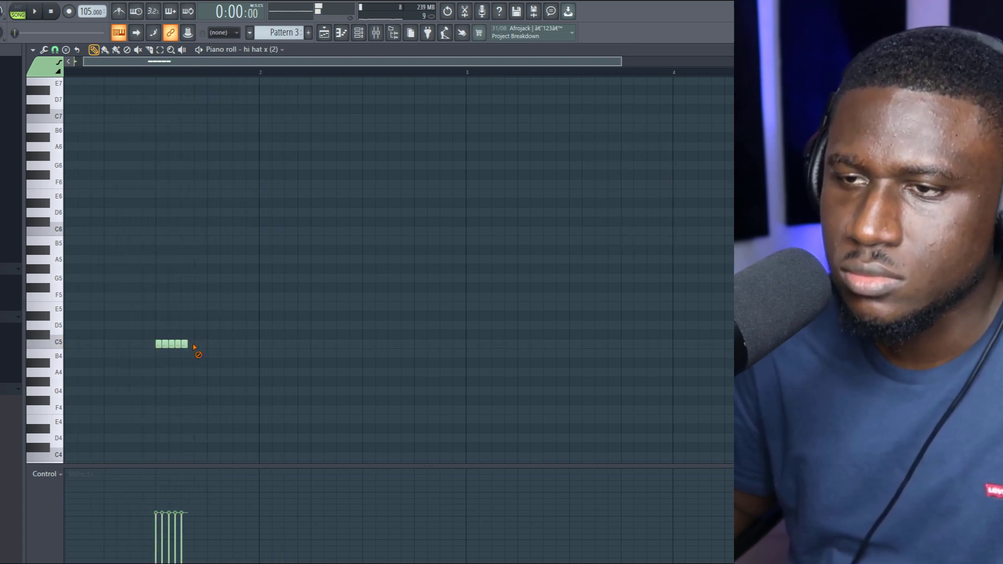
right_click(184, 344)
mouse_move(198, 337)
left_mouse_down()
mouse_move(161, 352)
mouse_move(186, 350)
left_mouse_up()
key("space")
key("space")
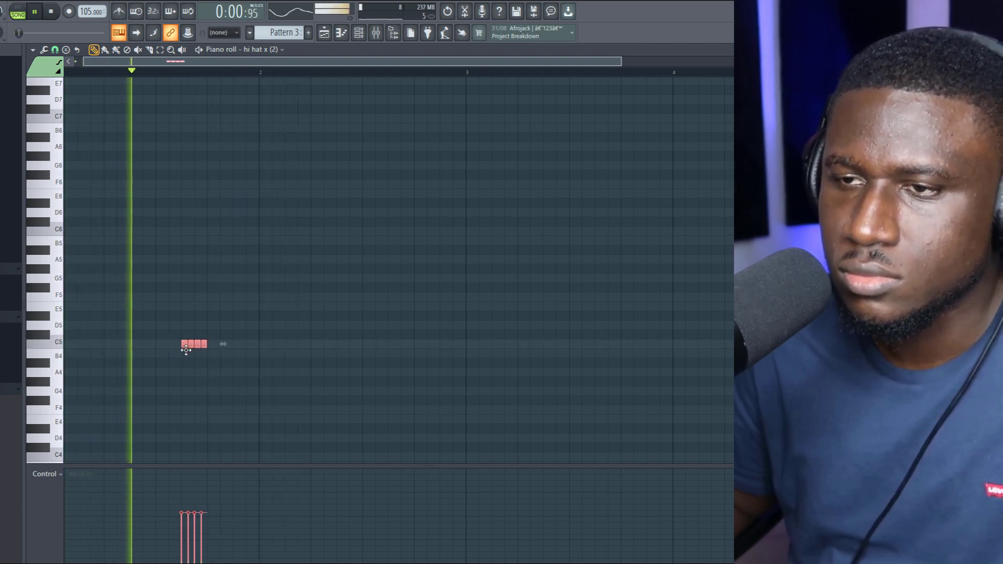
Select all the hi-hat notes in bar 1 and duplicate them into bar 3
scroll(193, 342, "down", 1, "ctrl")
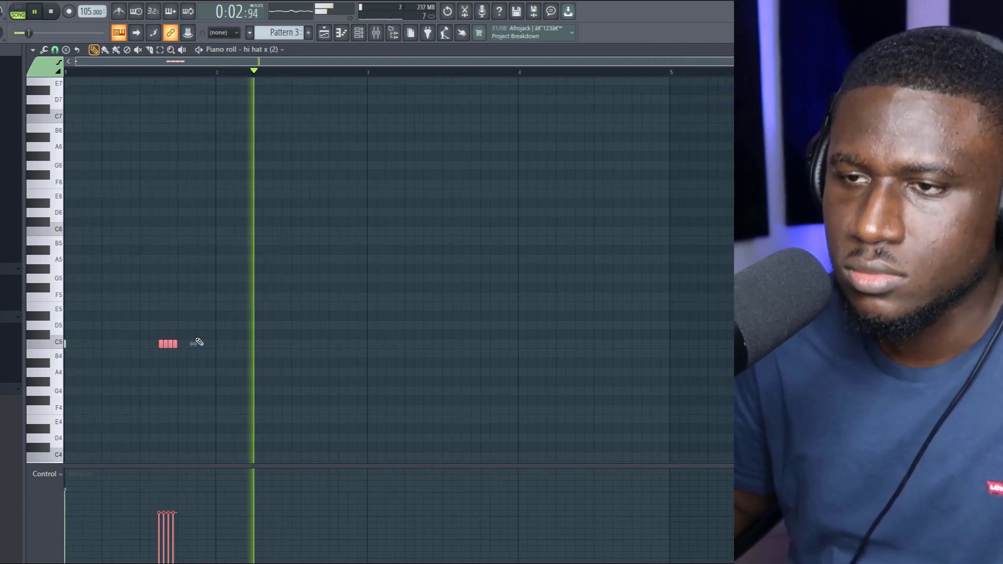
left_click(214, 334)
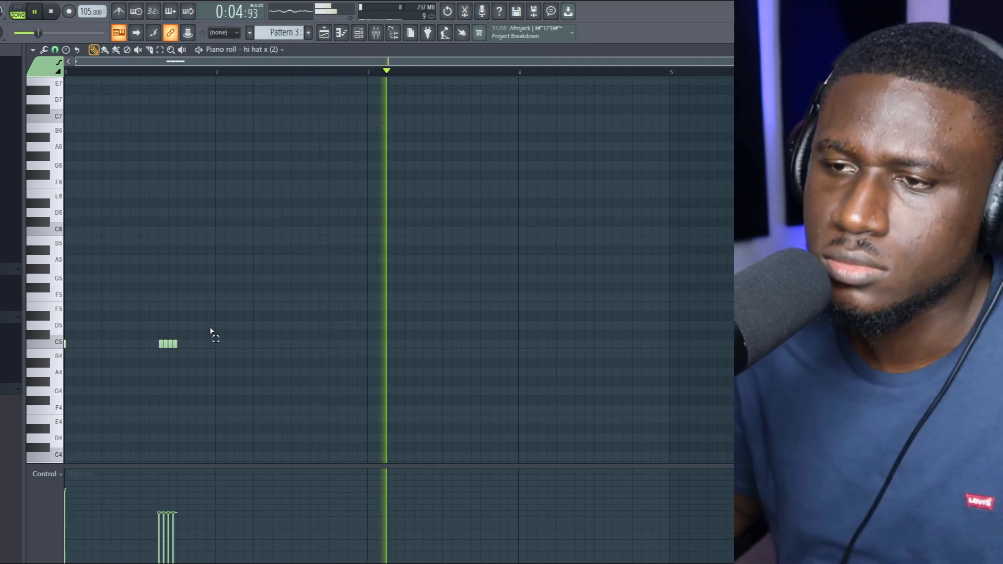
left_click_drag(214, 321, 94, 377)
key("space")
key("space")
left_click_drag(157, 345, 467, 324)
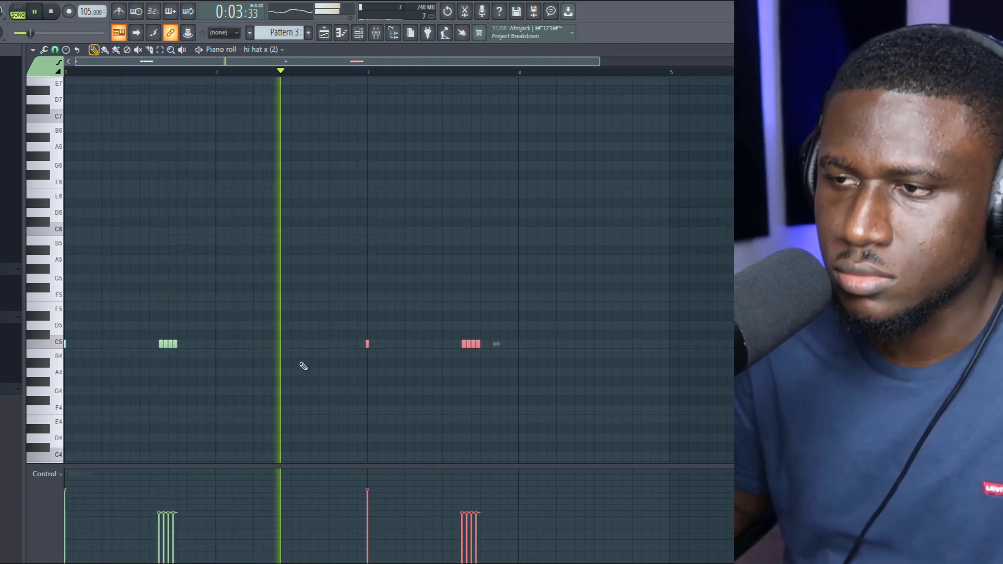
left_click(303, 366)
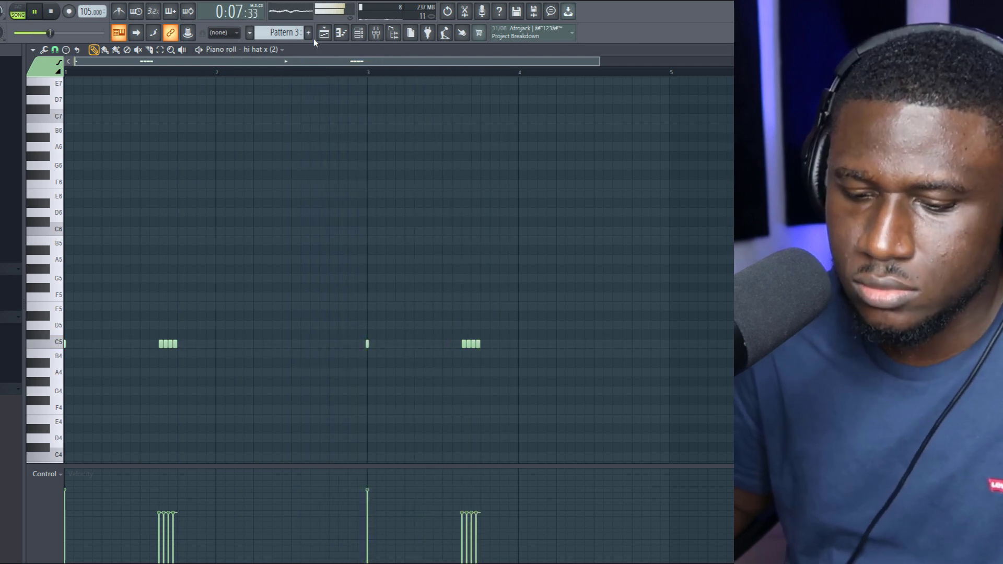
Extend the Pattern 3 clip on Track 4 of the playlist to the start of bar 5
left_click(324, 33)
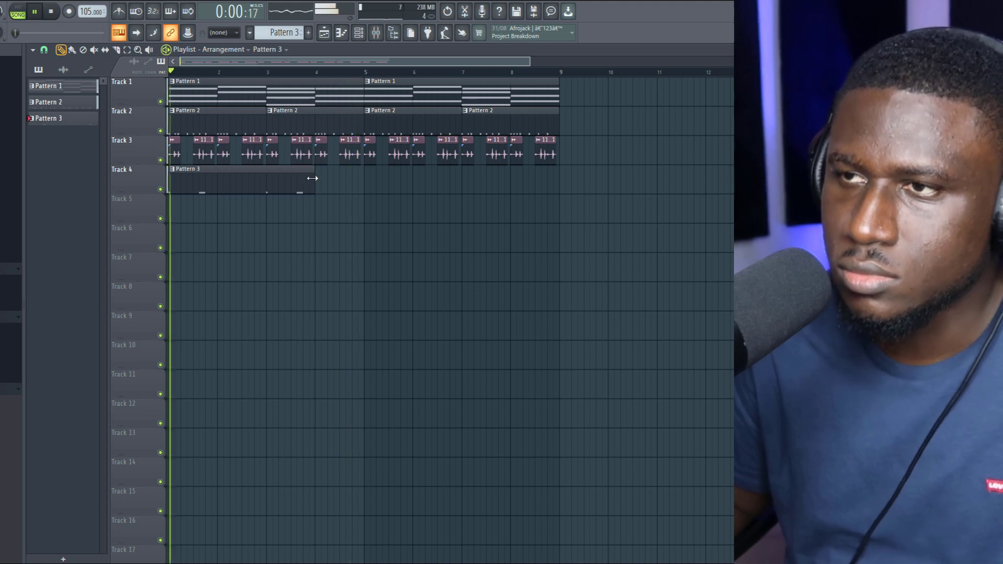
scroll(293, 187, "down", 2)
left_click_drag(268, 184, 303, 185)
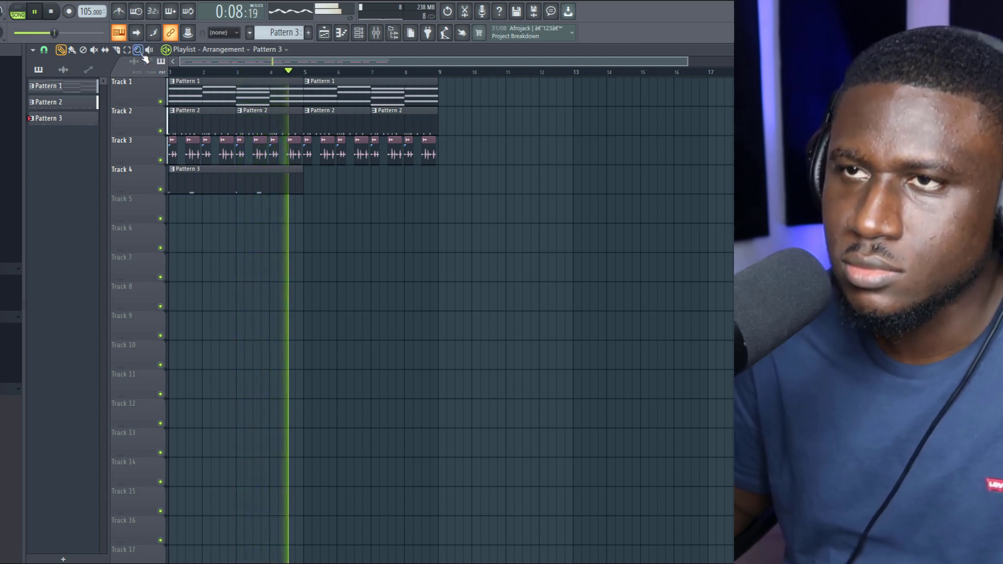
Open the 110 African Shaker 01 channel settings from its Track 3 clip and lower its volume
scroll(90, 32, "up", 3)
scroll(89, 32, "up", 3)
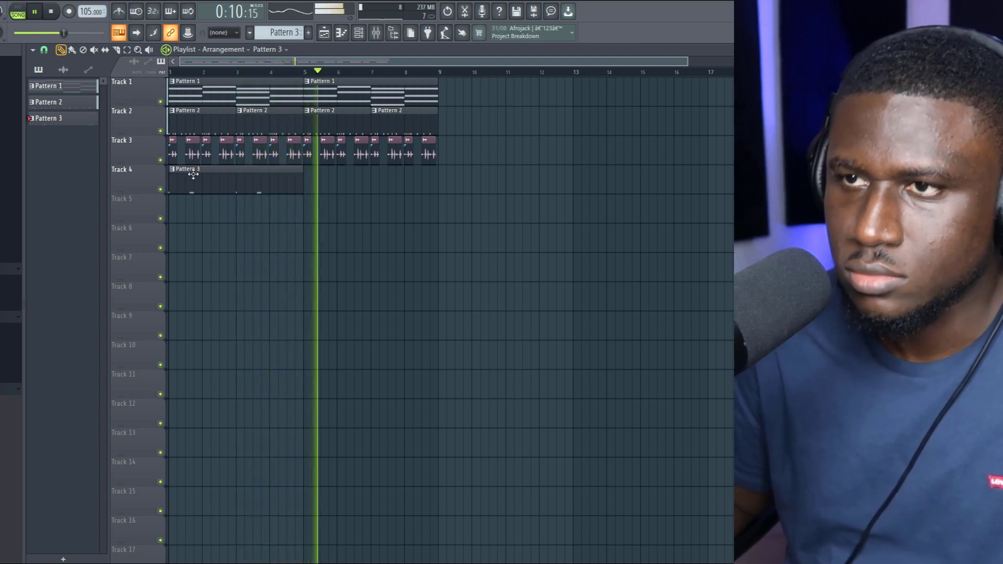
double_click(193, 151)
left_click_drag(395, 300, 395, 319)
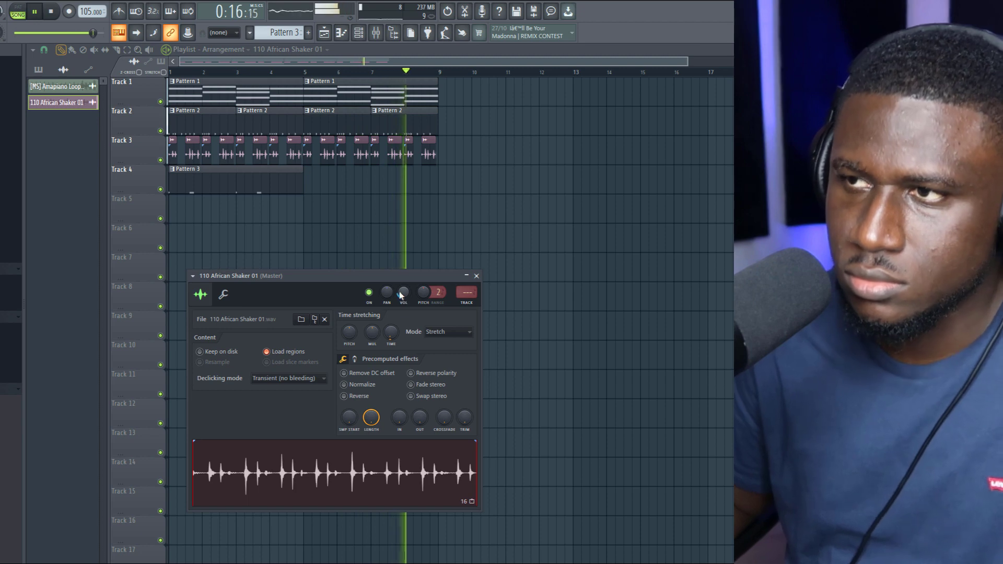
Duplicate the Pattern 3 clip on Track 4 to cover bars 5 through 8
left_click(251, 192)
key("ctrl+b")
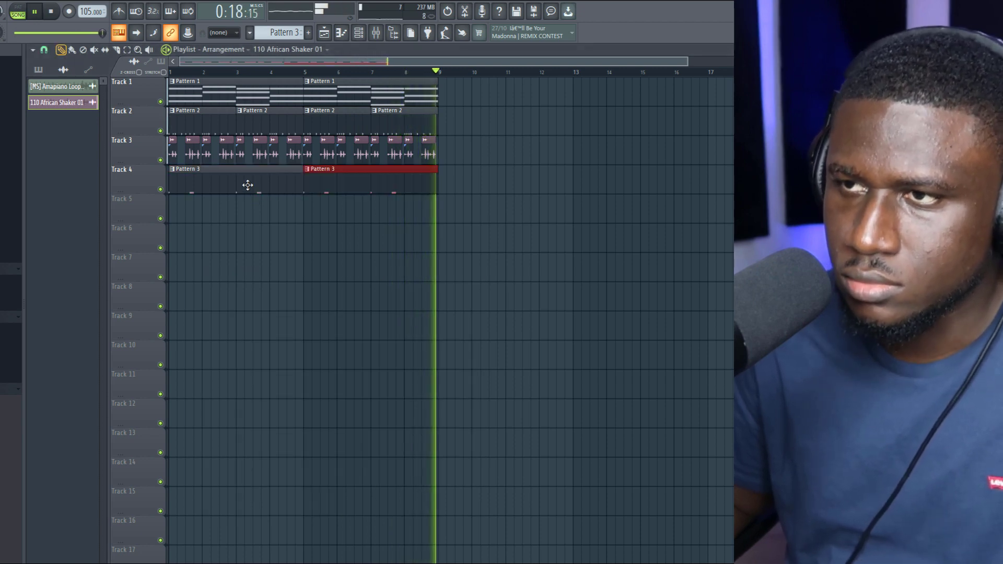
Add C5 hi-hat notes at the start of bars 2 and 4 in Pattern 3 and lower the velocity of the bar 1 and bar 3 hits
double_click(202, 183)
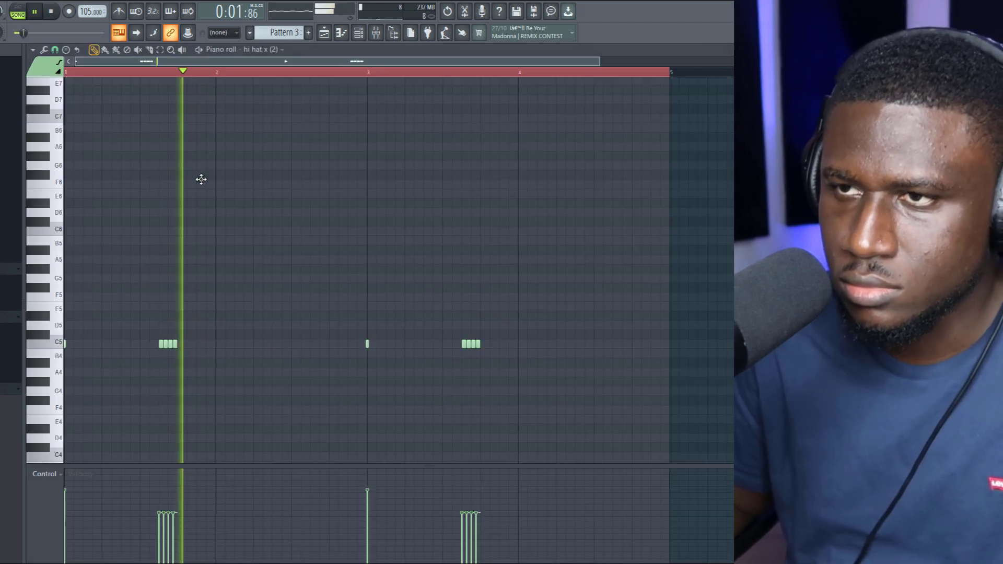
left_click(217, 343)
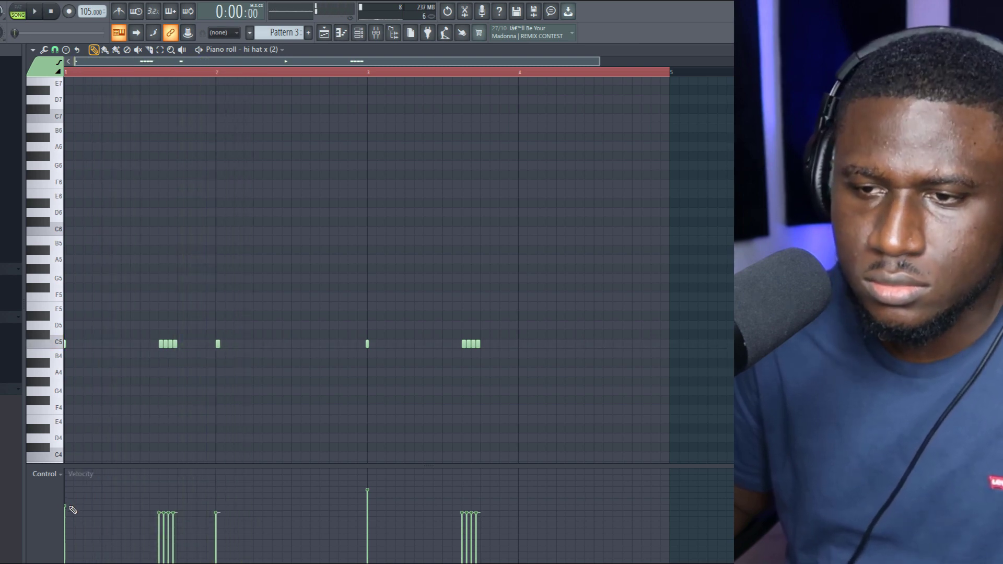
left_click(368, 507)
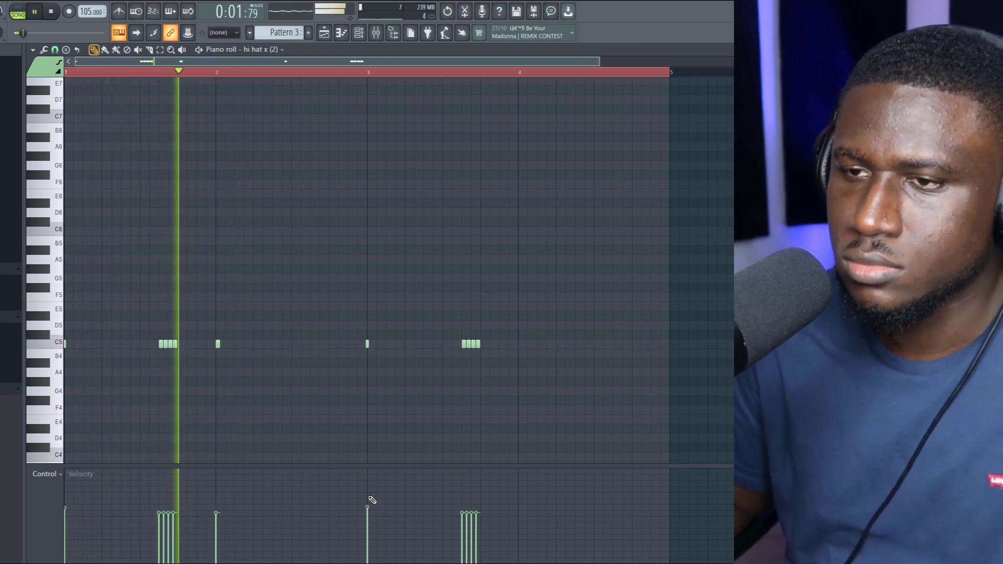
left_click(520, 344)
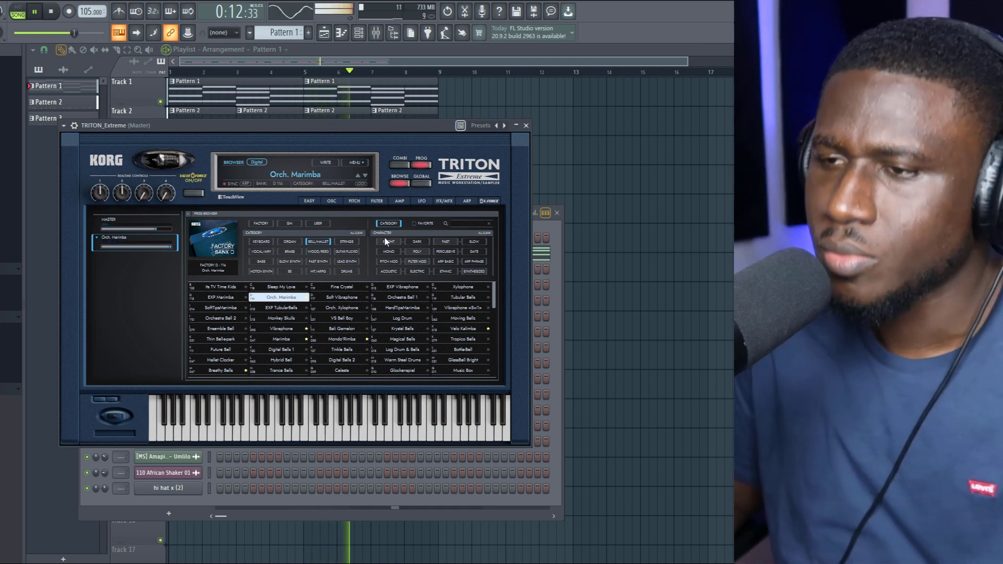
Load the Velo Kalimba preset in TRITON_Extreme and close the plugin window
left_click(437, 331)
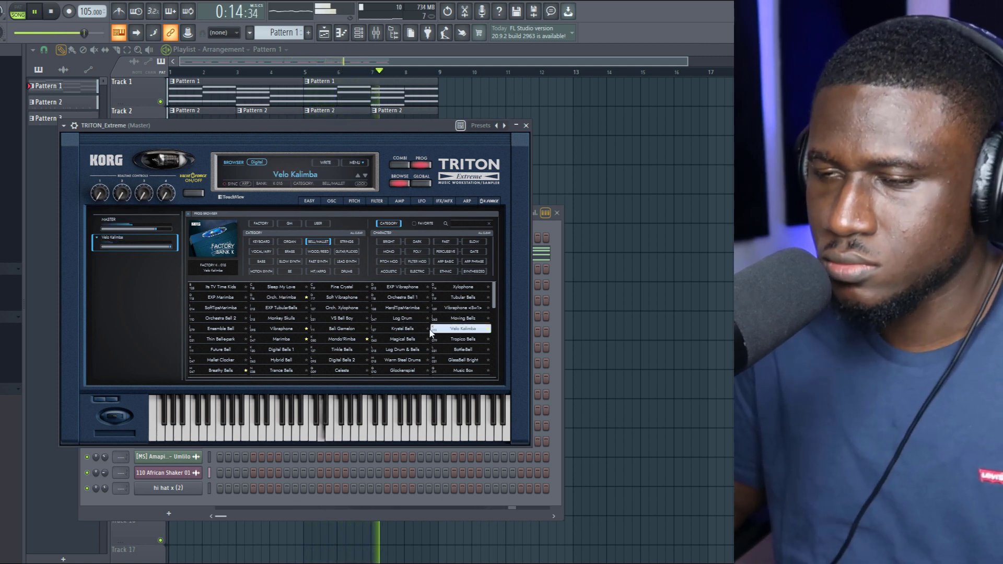
left_click(526, 126)
Copy the Lounge Lizard EP-4 chords from Pattern 1 and paste them into the TRITON_Extreme channel in new Pattern 4
right_click(185, 258)
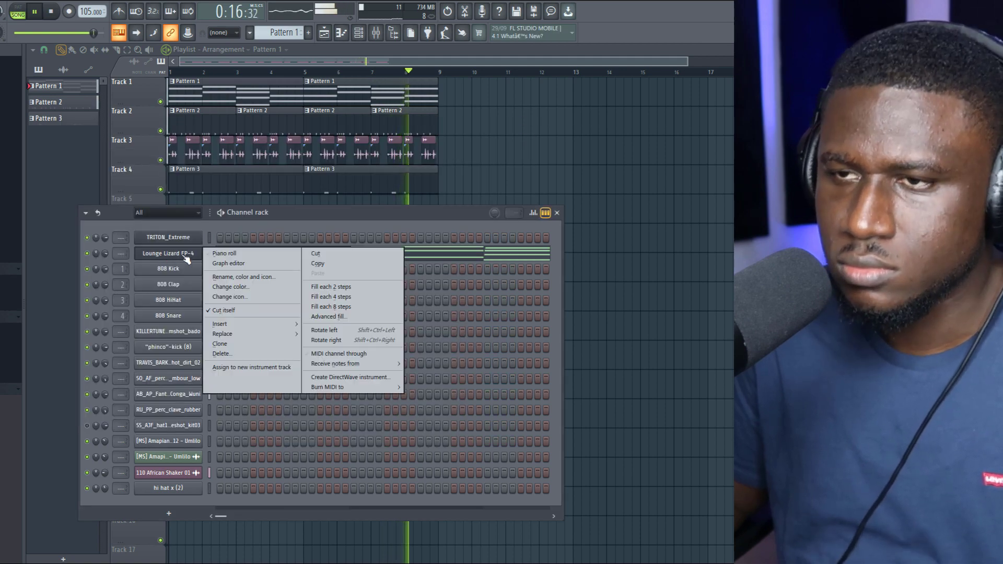
left_click(340, 264)
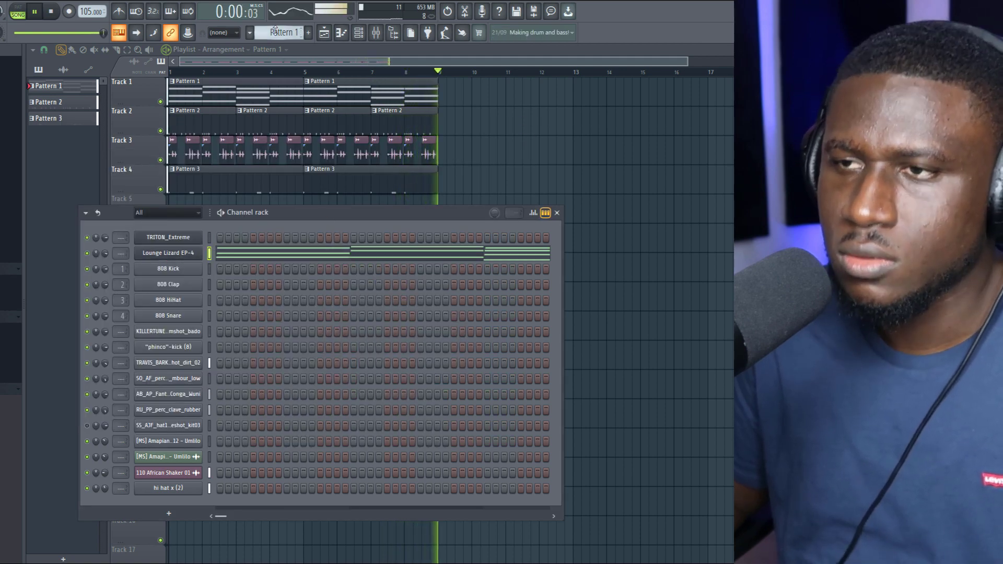
scroll(275, 31, "down", 1)
scroll(275, 33, "down", 2)
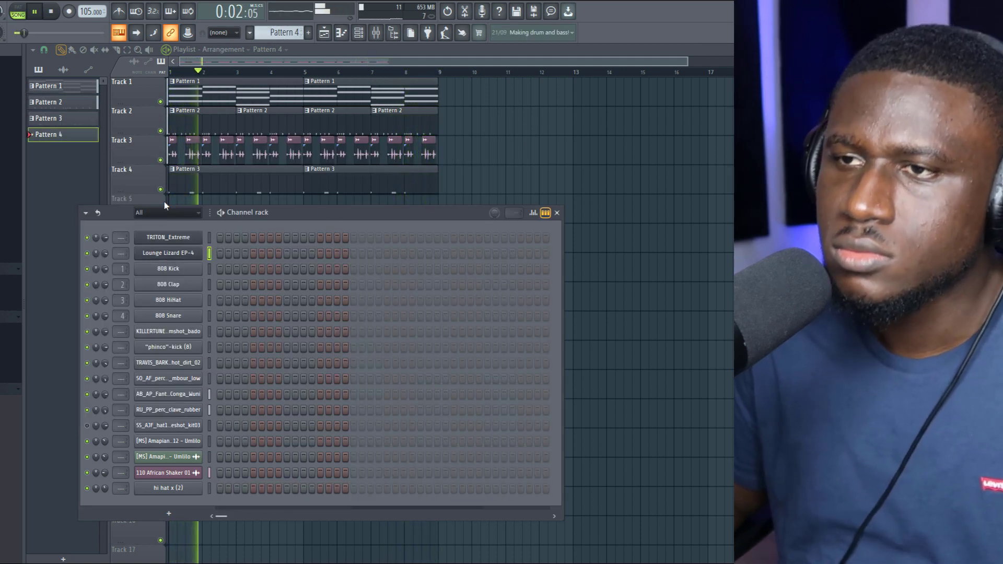
right_click(188, 238)
left_click(310, 256)
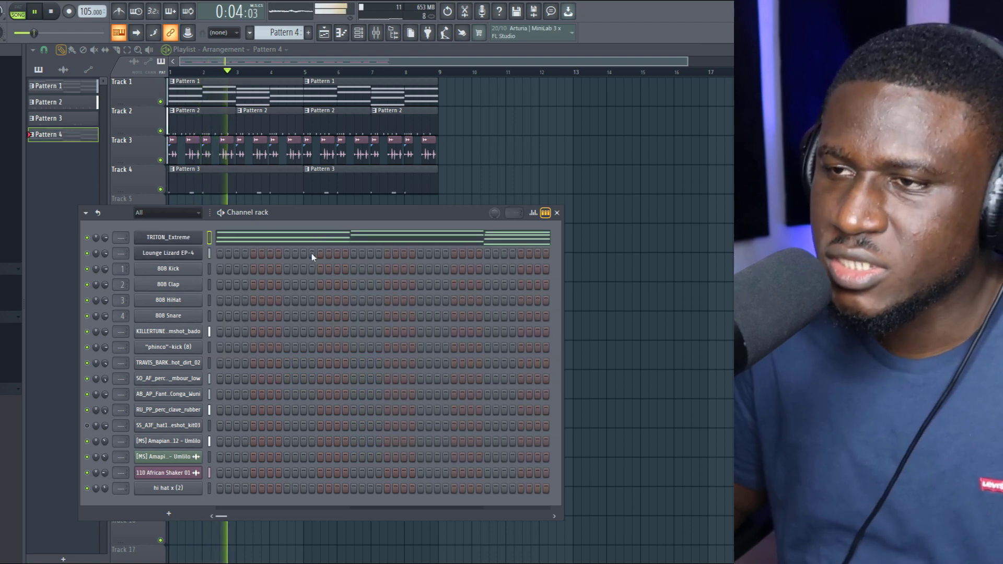
Place a Pattern 4 clip at the start of Track 5 and play the arrangement from the beginning
left_click_drag(309, 203, 180, 207)
key("space")
key("space")
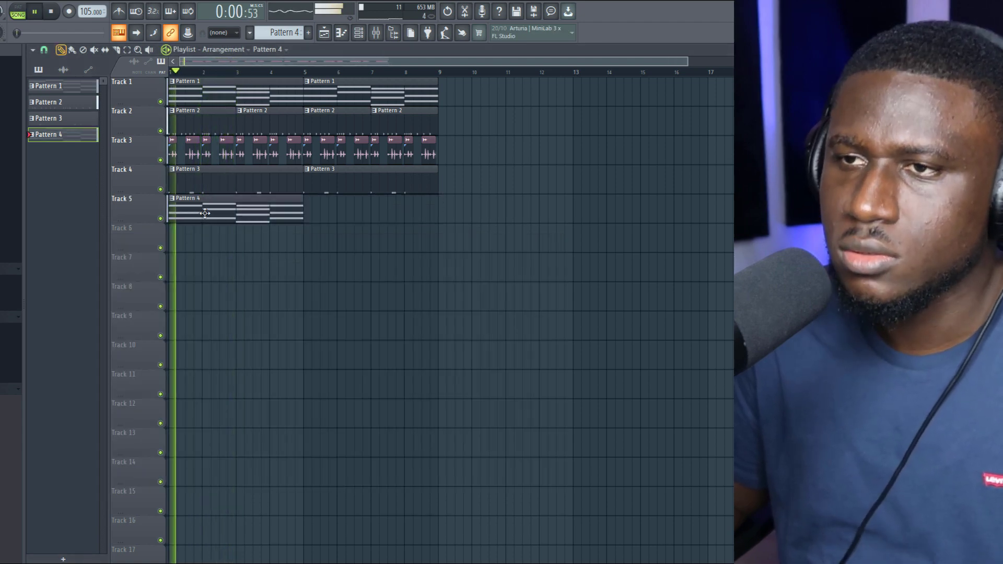
Transpose all the TRITON_Extreme chord notes in Pattern 4 up one octave
double_click(205, 213)
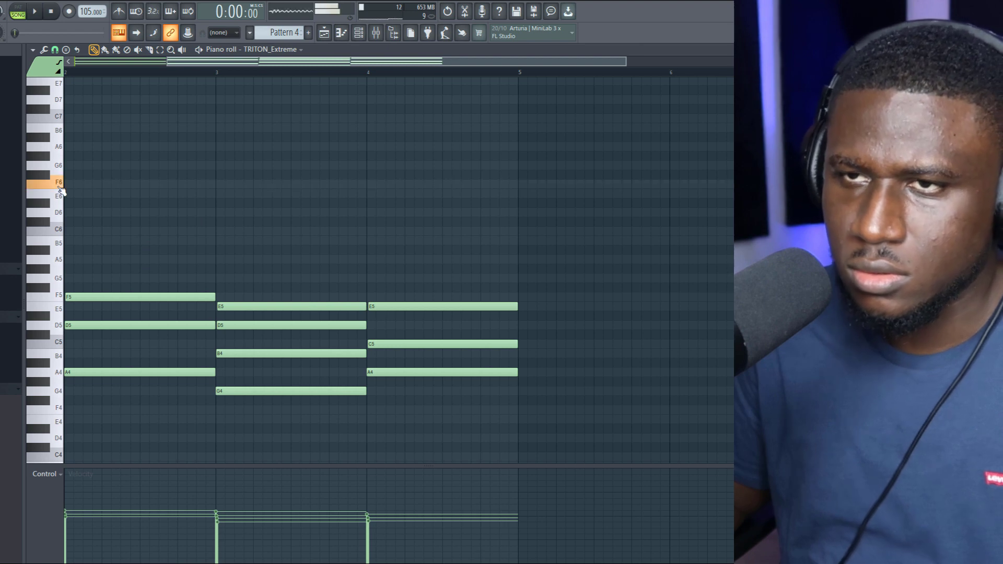
key("ctrl+Up")
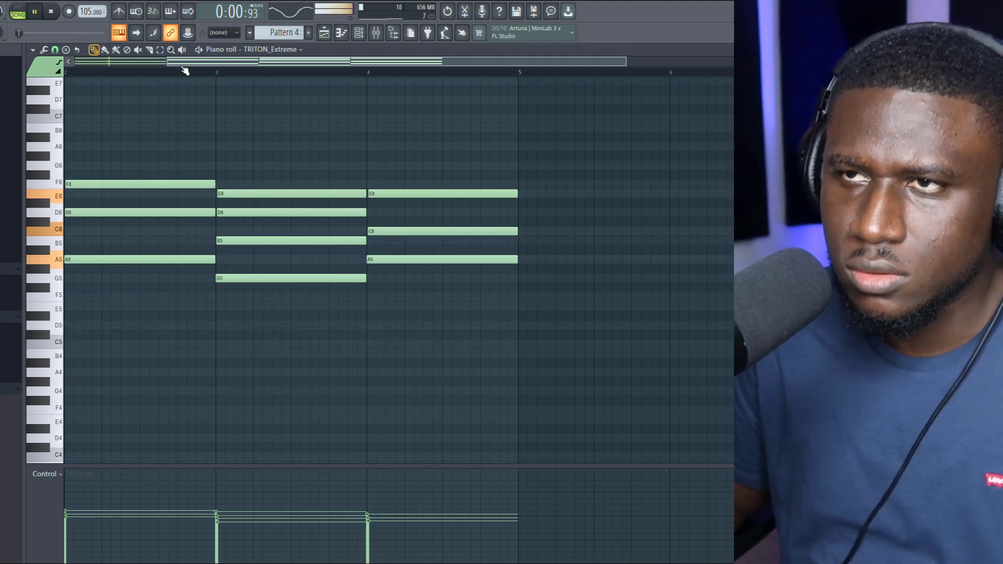
left_click_drag(204, 61, 111, 61)
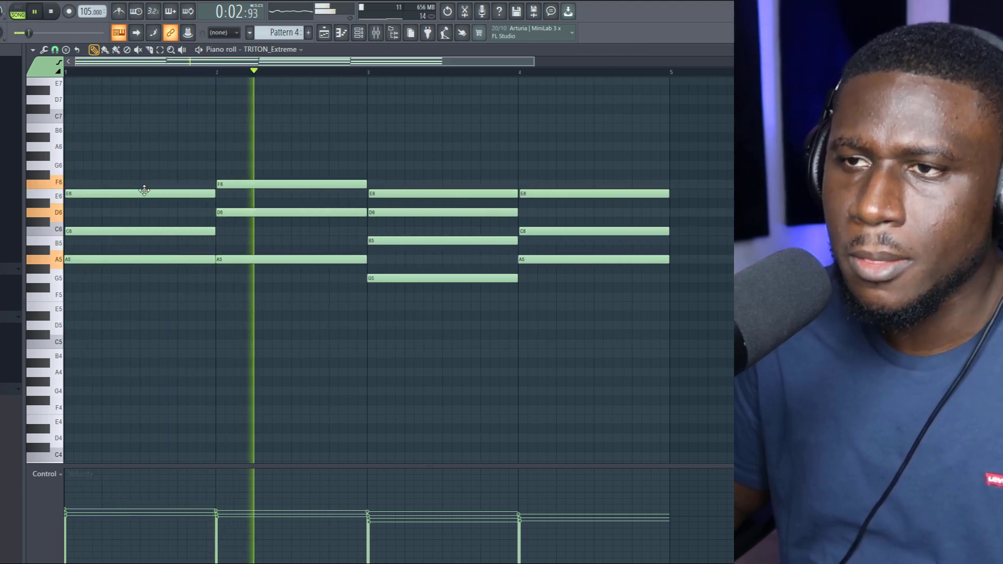
Select the three notes of the bar 1 chord and shift them half a beat later
key("space")
key("space")
key("space")
left_click_drag(130, 172, 90, 261)
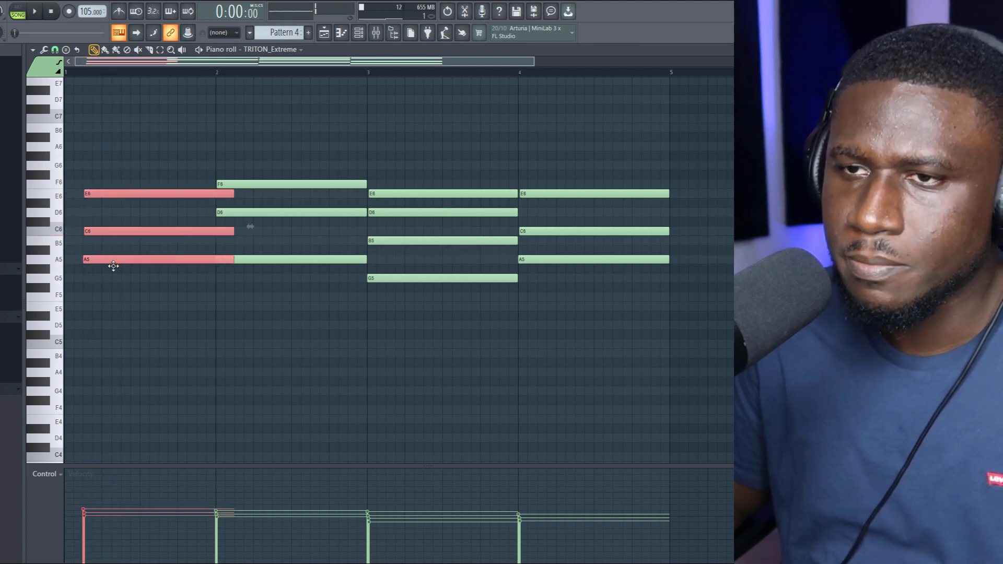
Shorten the bar 1 chord to one and a half beats and duplicate it to half a beat after beat 3
key("space")
key("space")
key("space")
left_click_drag(233, 261, 184, 258)
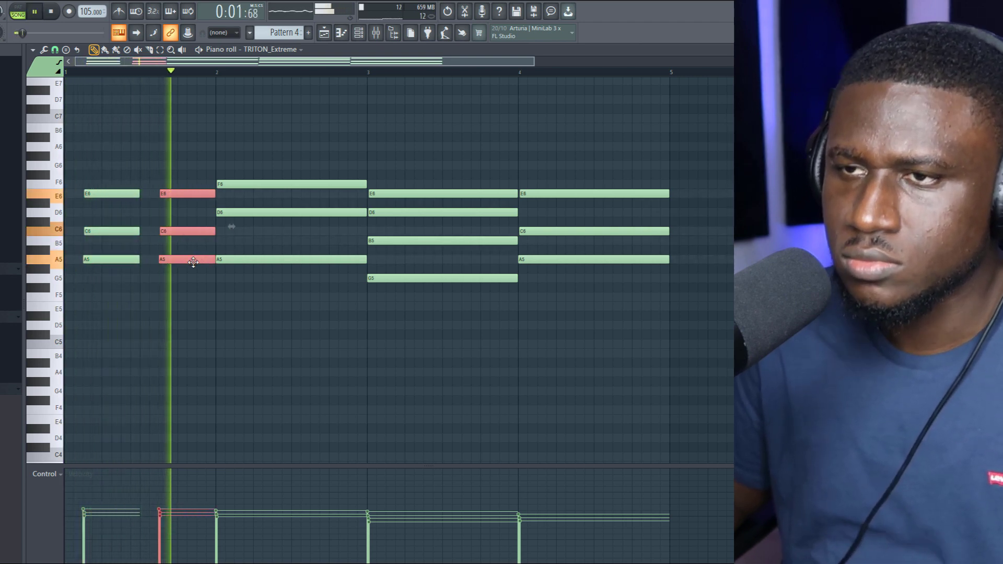
Remove the duplicated bar 1 chord and make the bar 2 chord start half a beat later, about 2.75 beats long
left_click_drag(240, 163, 253, 261)
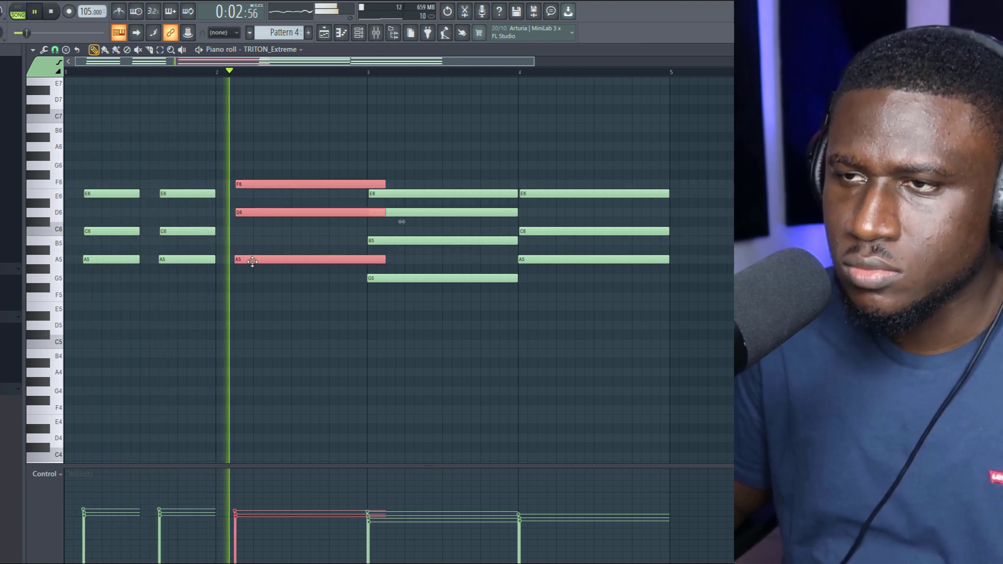
left_click(208, 170)
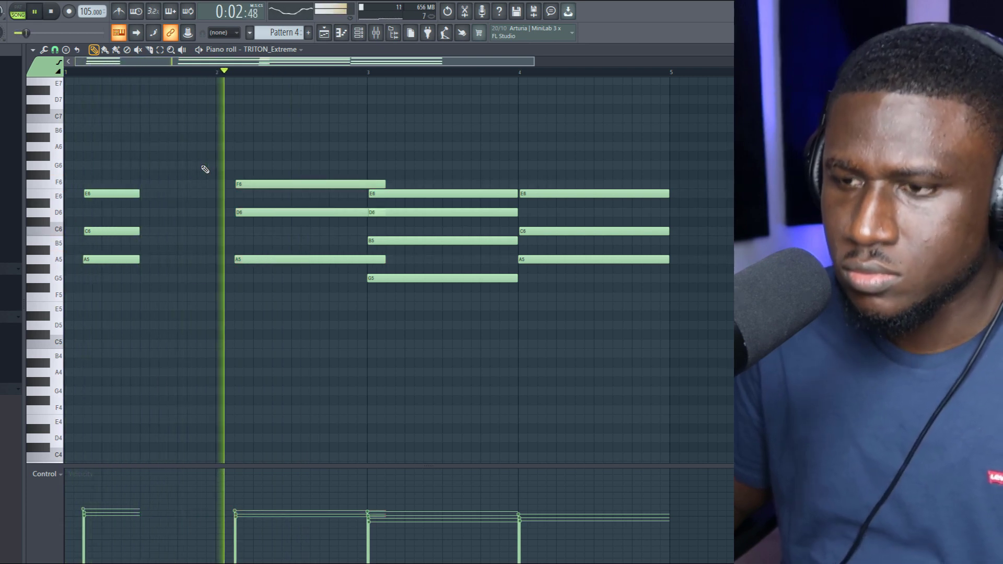
left_click_drag(269, 173, 285, 292)
left_click_drag(385, 260, 337, 262)
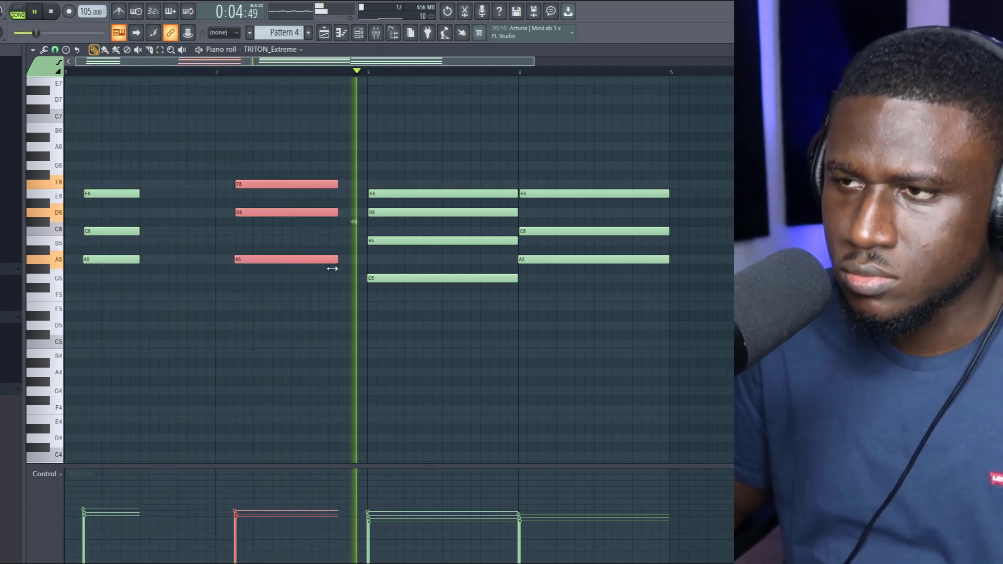
Shift the bar 3 and bar 4 chords half a beat later and shorten them to one and a half beats
left_click_drag(381, 152, 548, 313)
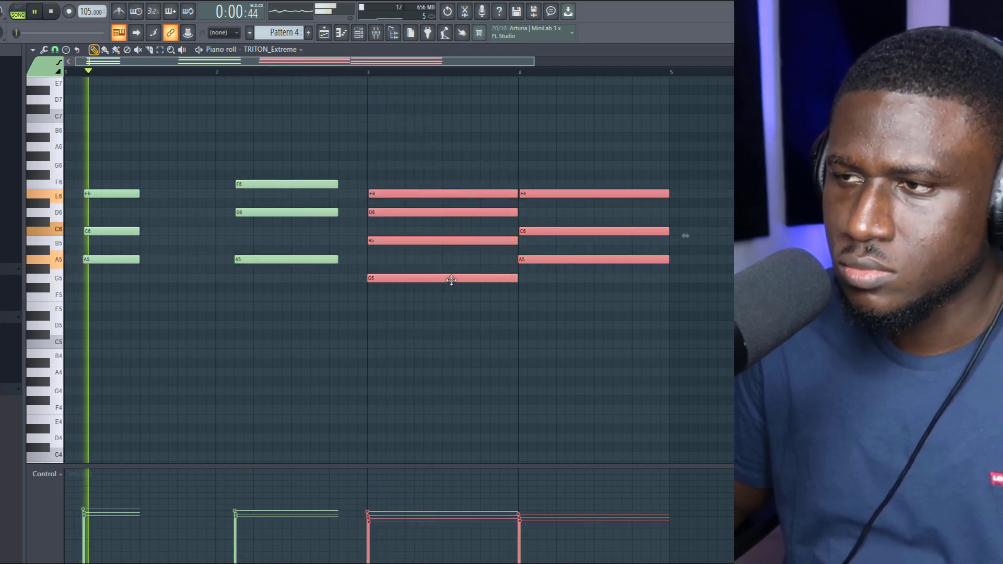
left_click_drag(450, 280, 465, 281)
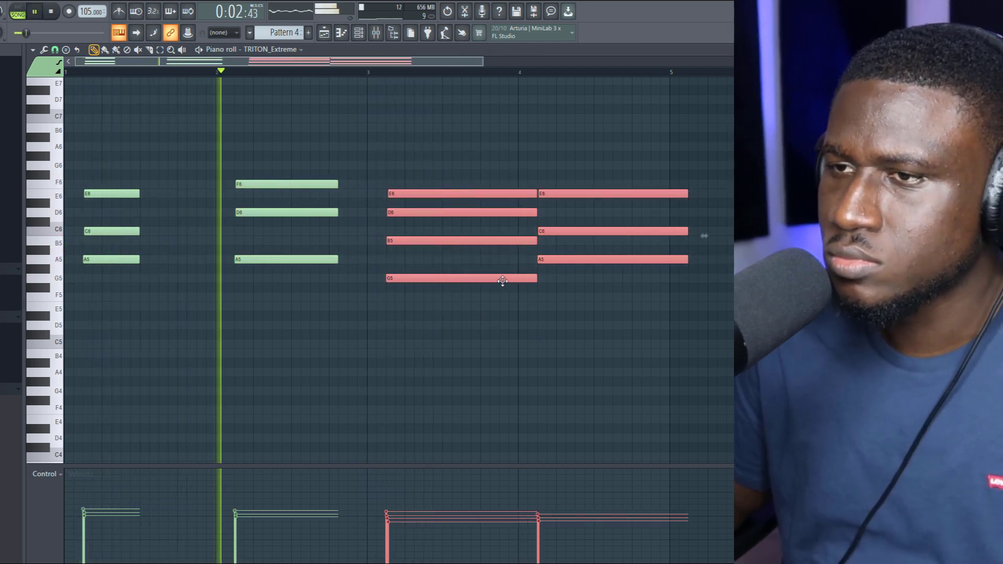
left_click_drag(536, 277, 448, 282)
left_click(447, 327)
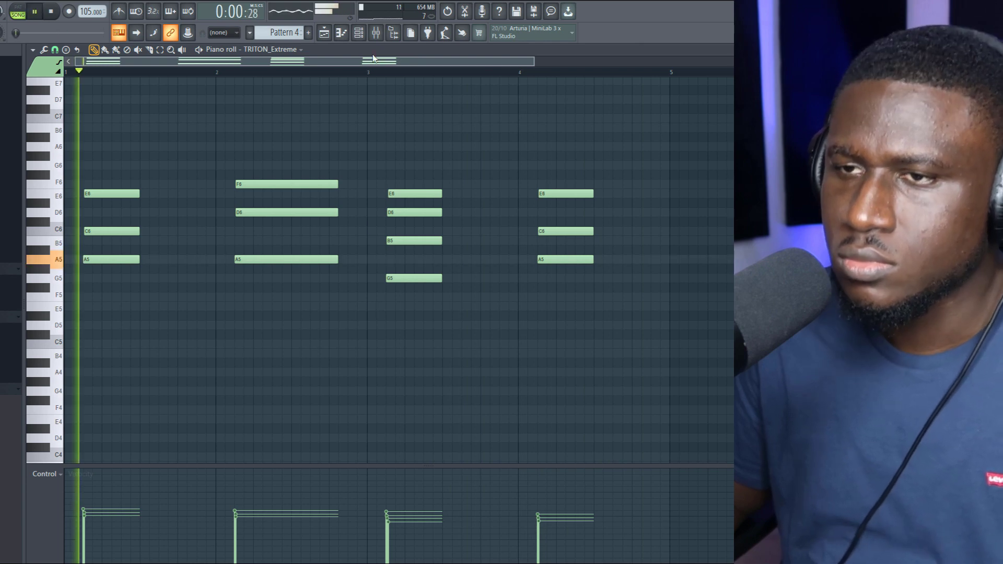
Duplicate the Pattern 4 clip on Track 5 of the playlist so it repeats from bar 5
key("F5")
left_click(248, 212)
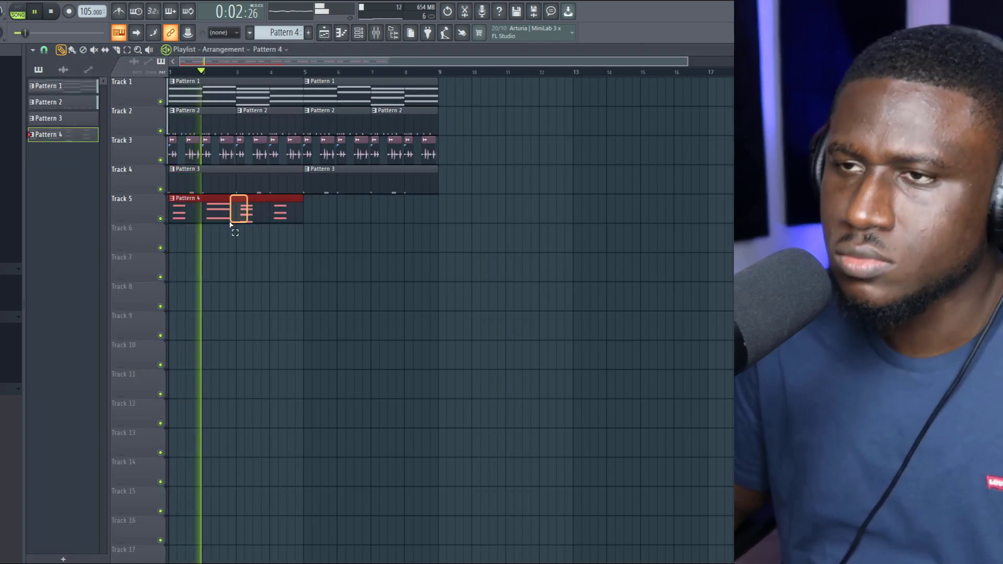
key("ctrl+b")
Show the channel rack and open the TRITON_Extreme instrument
left_click(358, 34)
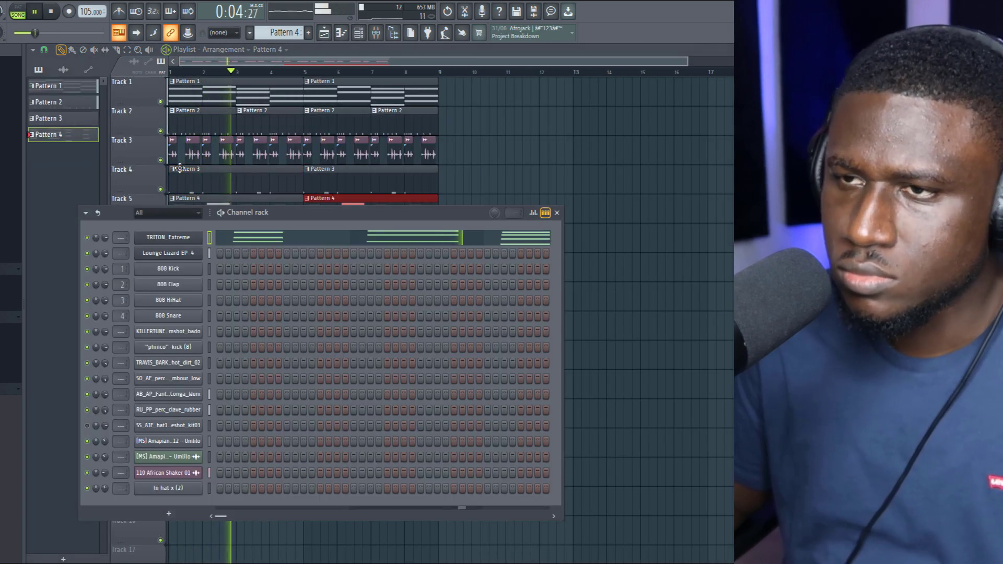
left_click(184, 237)
left_click(401, 183)
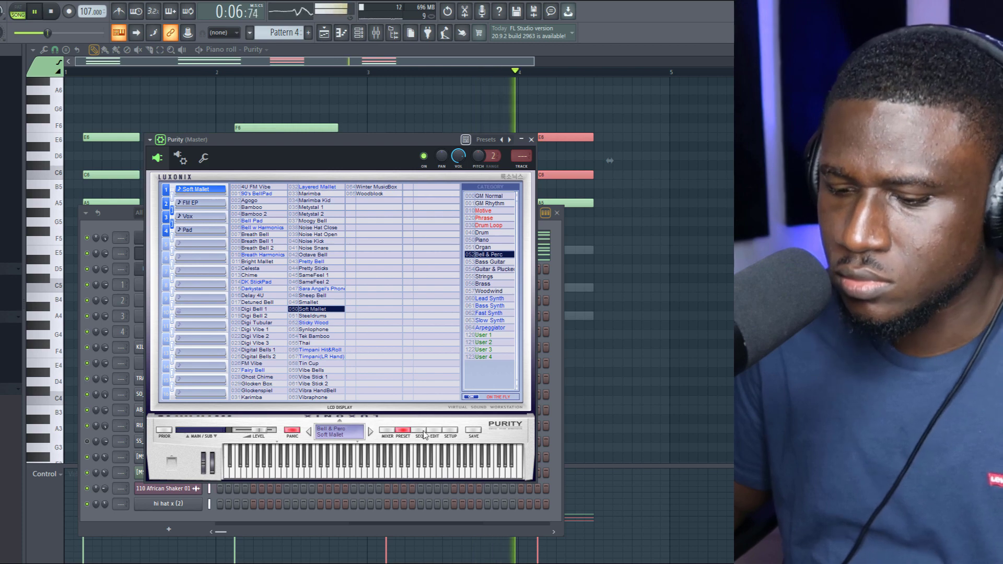
Examine the Soft Mallet sound from the Bell & Perc category in the Purity instrument
left_click(424, 435)
left_click(185, 257)
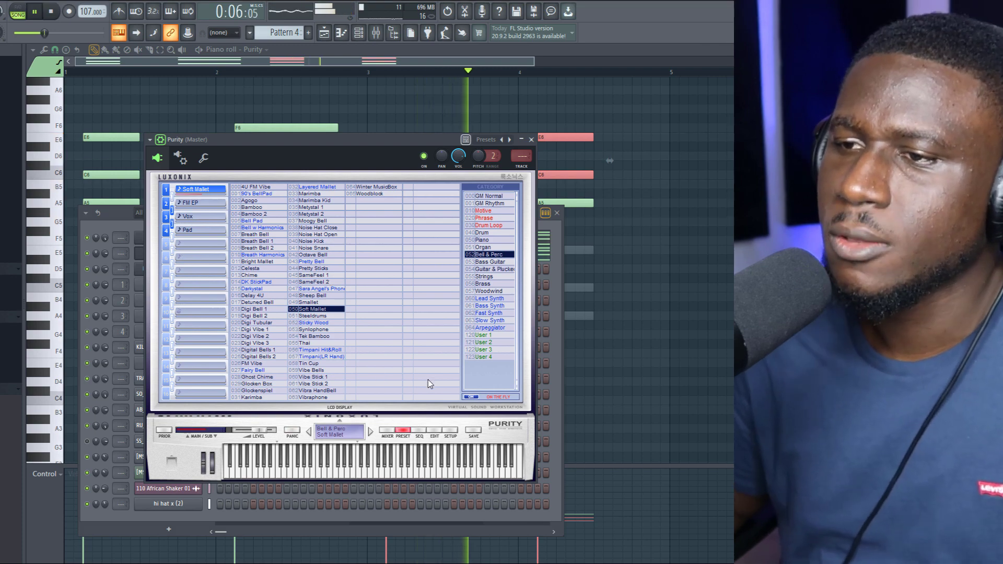
left_click(435, 430)
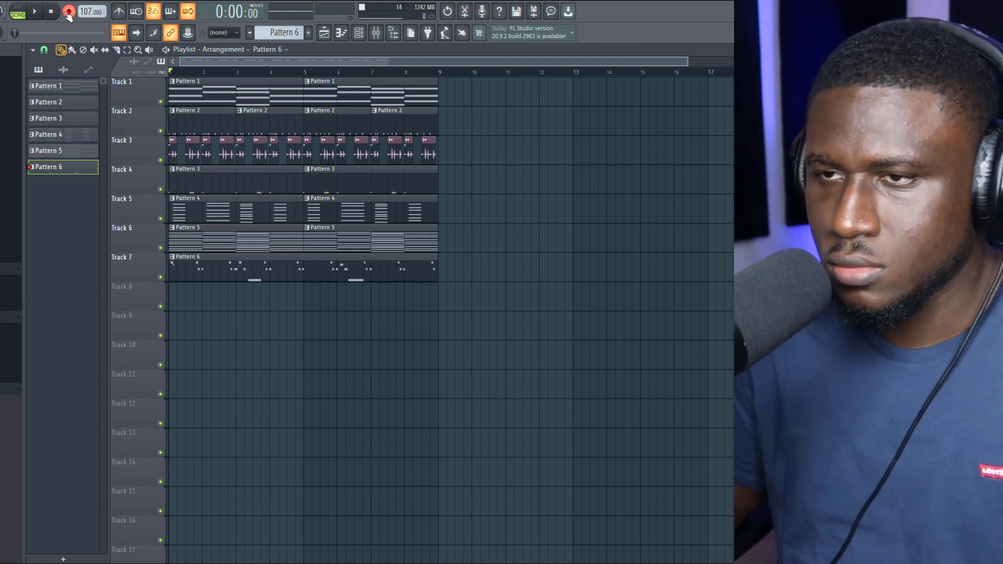
Load the Repeater preset in Gross Beat on the Ample Guitar SH mixer track
double_click(183, 277)
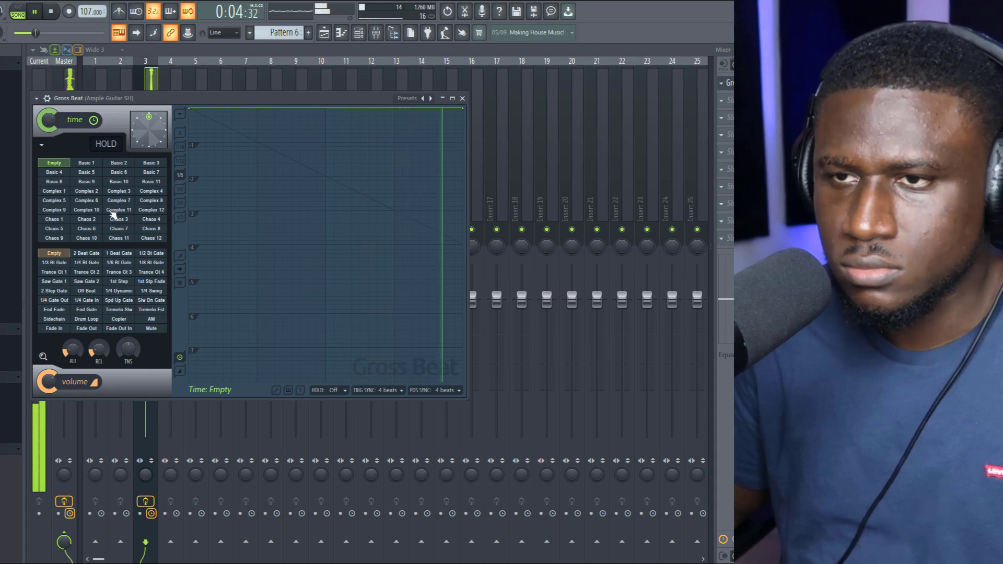
left_click(431, 100)
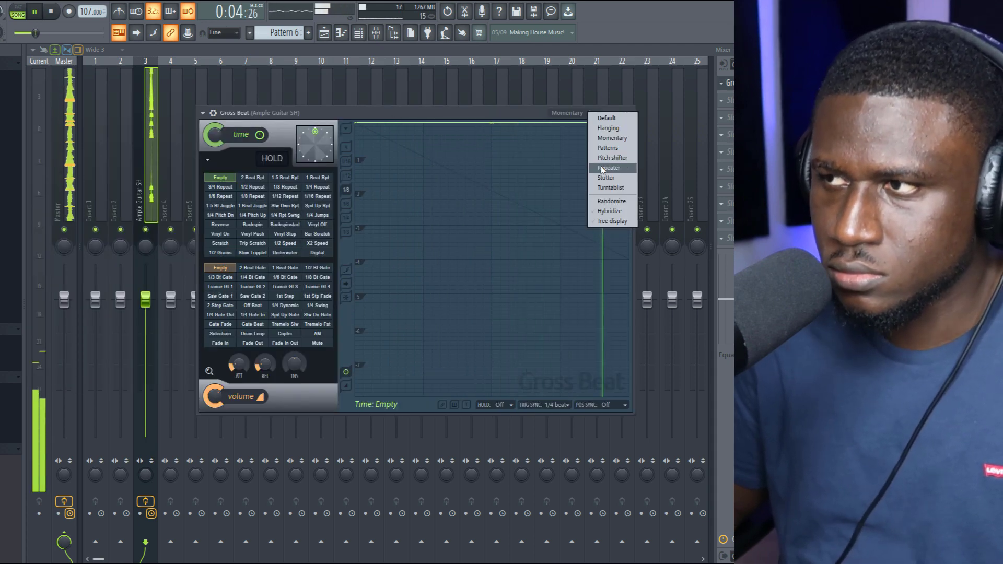
left_click(596, 171)
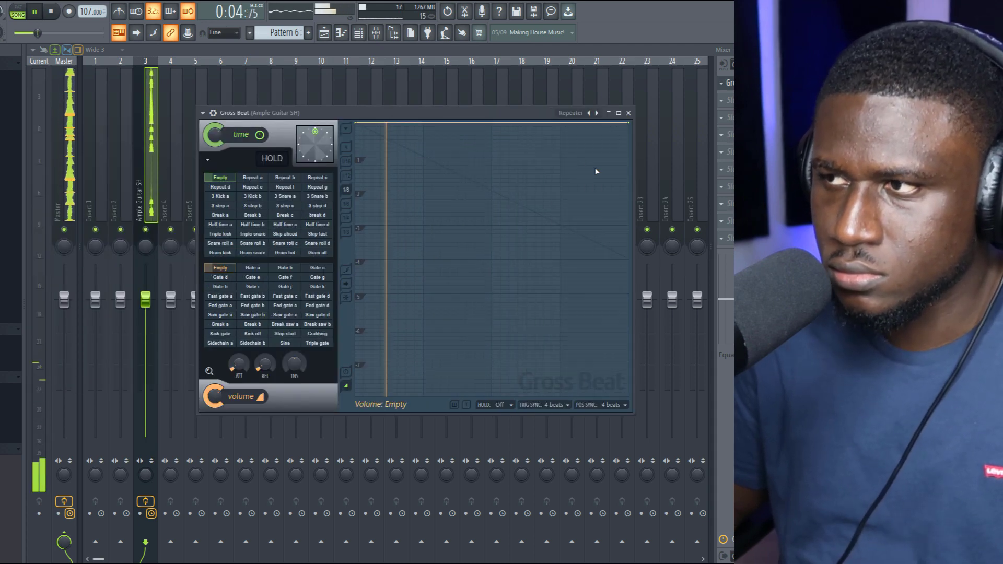
Audition Gross Beat's Sidechain b volume pattern on the guitar and switch to Sidechain a
key("space")
left_click(255, 343)
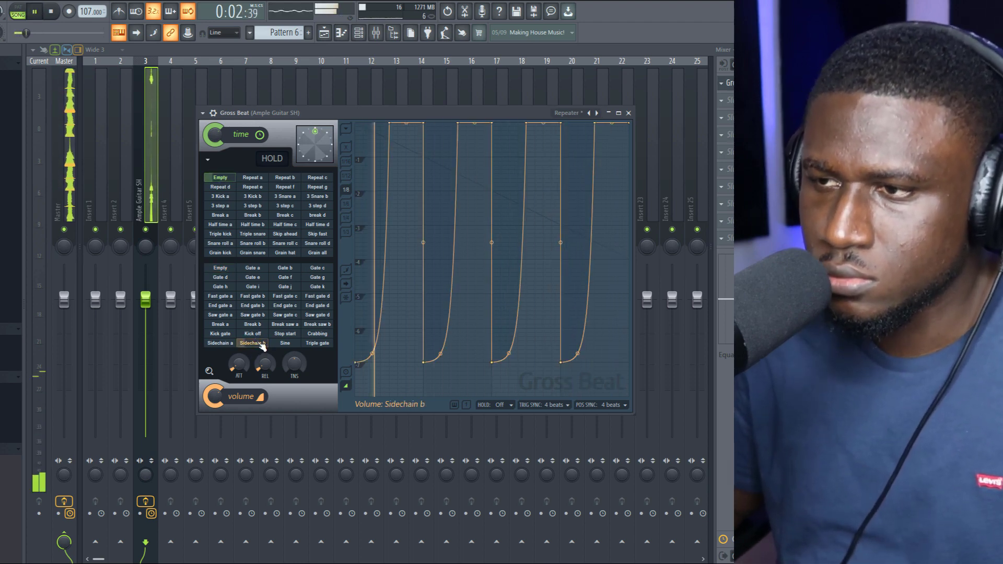
left_click(228, 346)
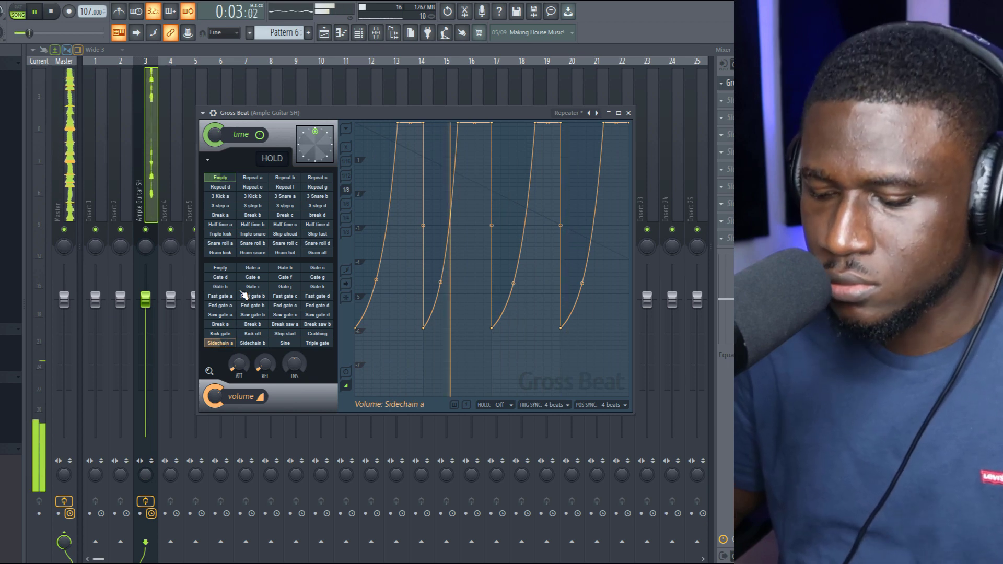
Lengthen all the short A5, B5 and C6 Ample Guitar SH notes in Pattern 6 by about three quarters of a beat
left_click(328, 34)
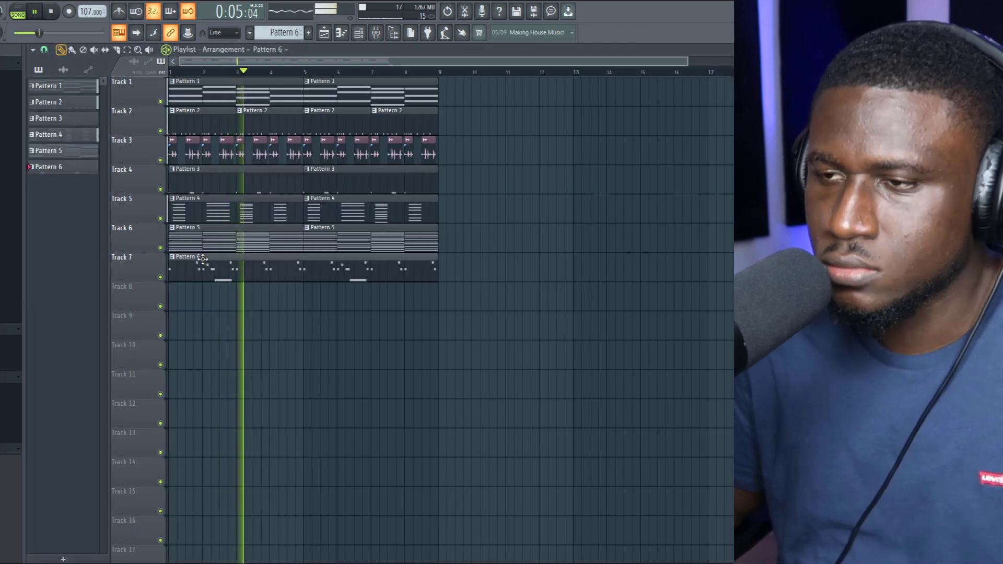
key("space")
key("F7")
left_click_drag(200, 65, 139, 65)
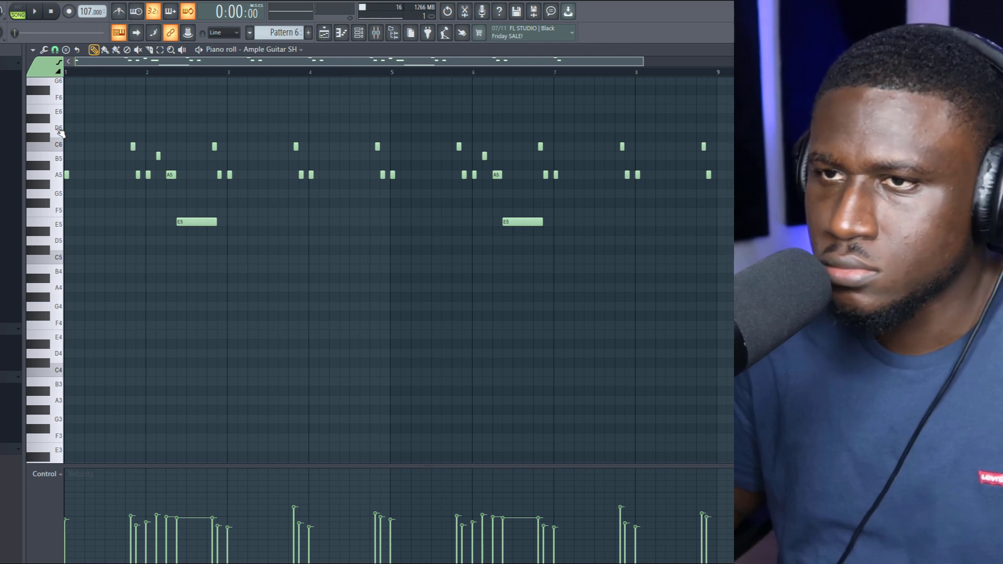
left_click_drag(61, 133, 66, 174)
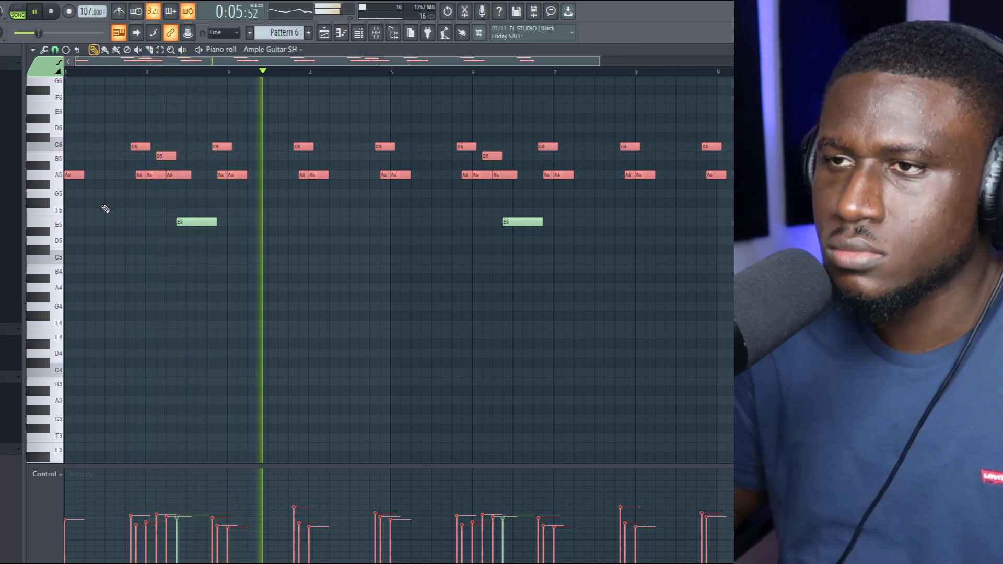
left_click(337, 292)
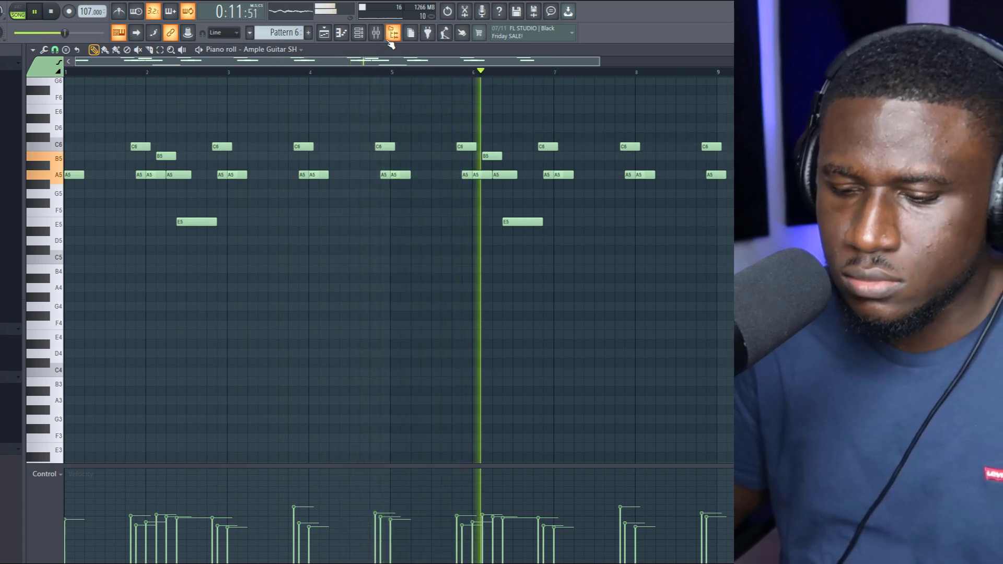
Check the Ample Guitar SH channel and mixer track, and replay the arrangement from the beginning with the lengthened guitar notes
left_click(358, 32)
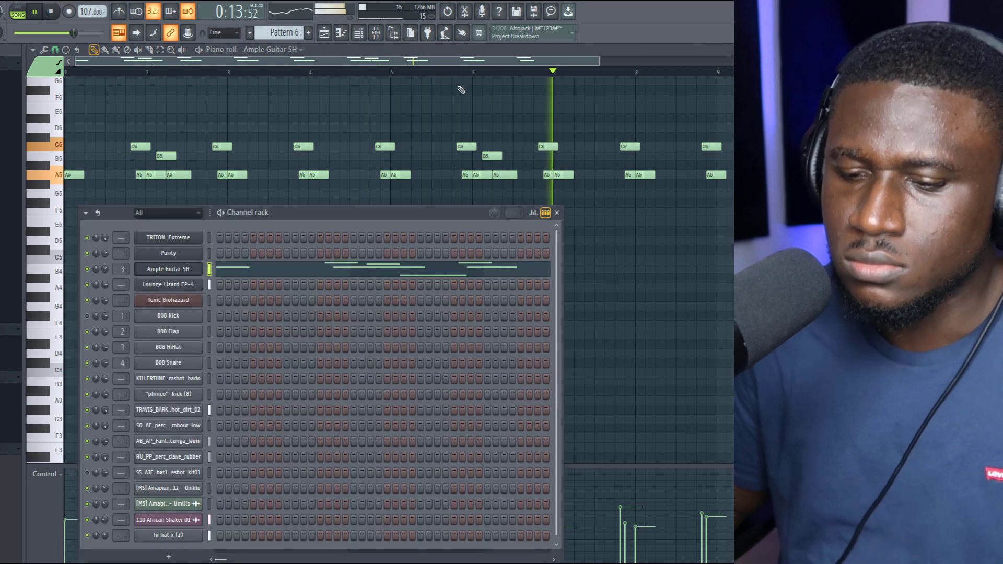
key("F9")
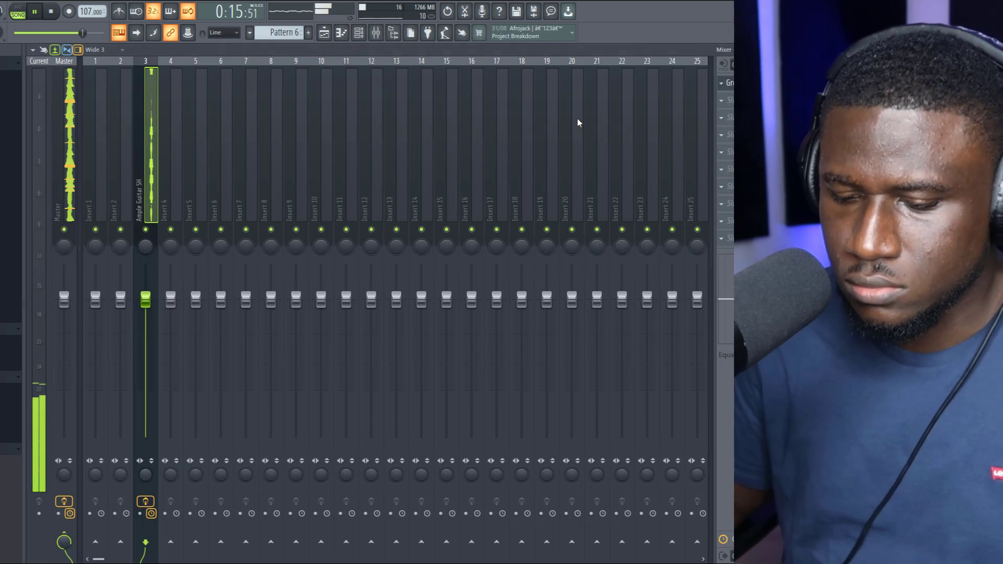
left_click(747, 83)
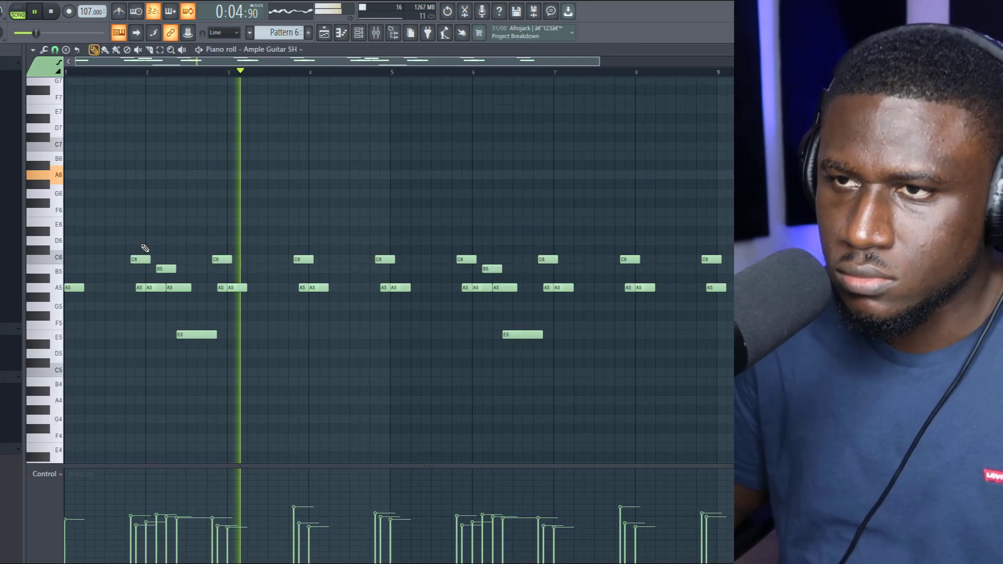
key("space")
key("space")
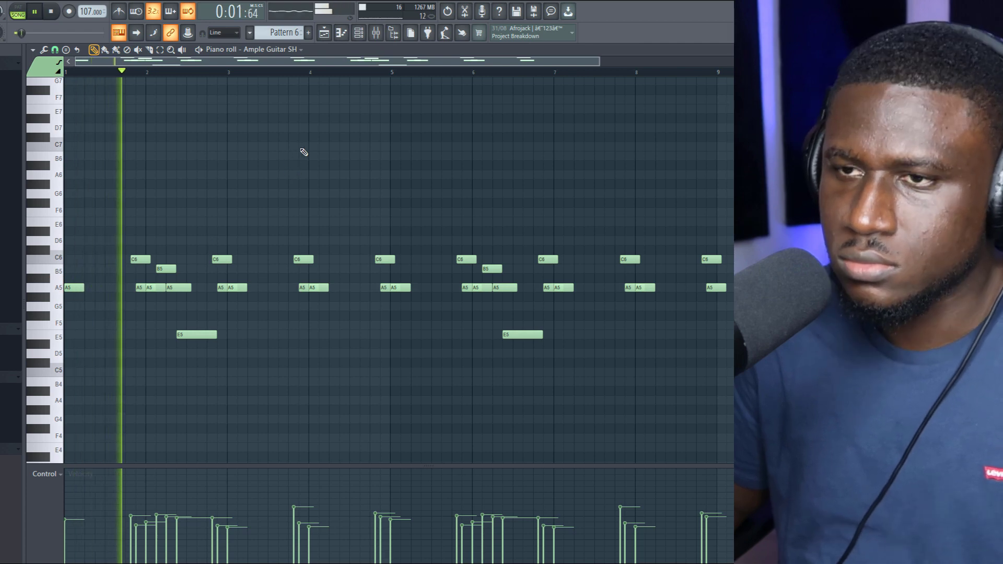
key("F6")
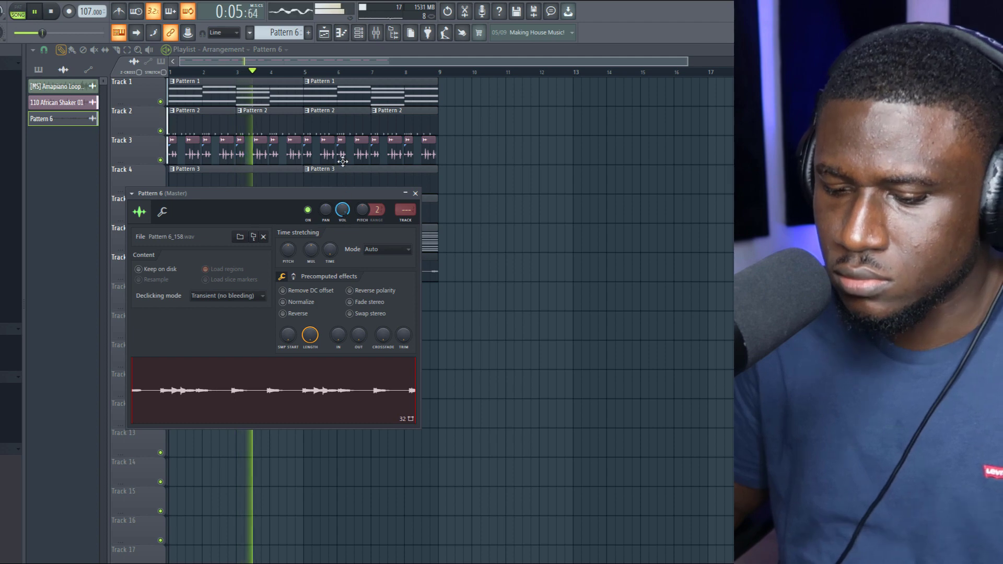
Close the Pattern 6 audio clip's settings and create an empty pattern with the default name Pattern 7
left_click(345, 64)
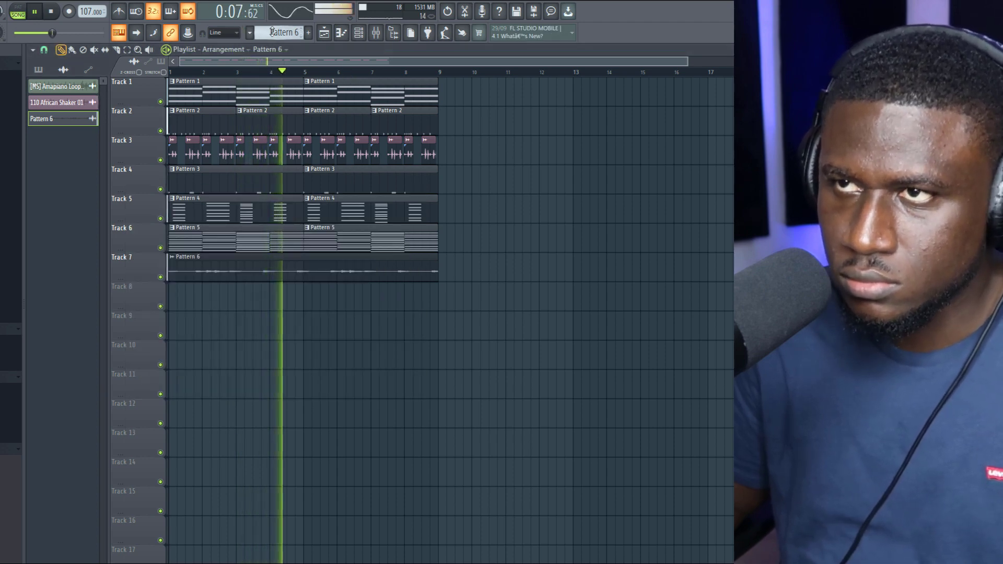
left_click(285, 33)
left_click(337, 39)
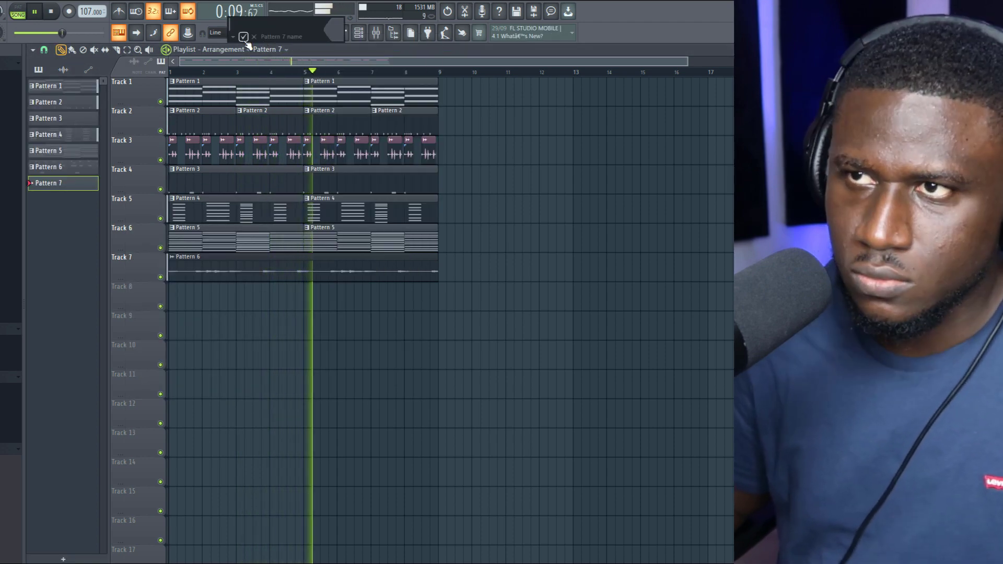
key("Return")
Place the vocal_run_a_woman_is_reflective_Amin sample at the start of Track 8 and play the arrangement
left_click(194, 295)
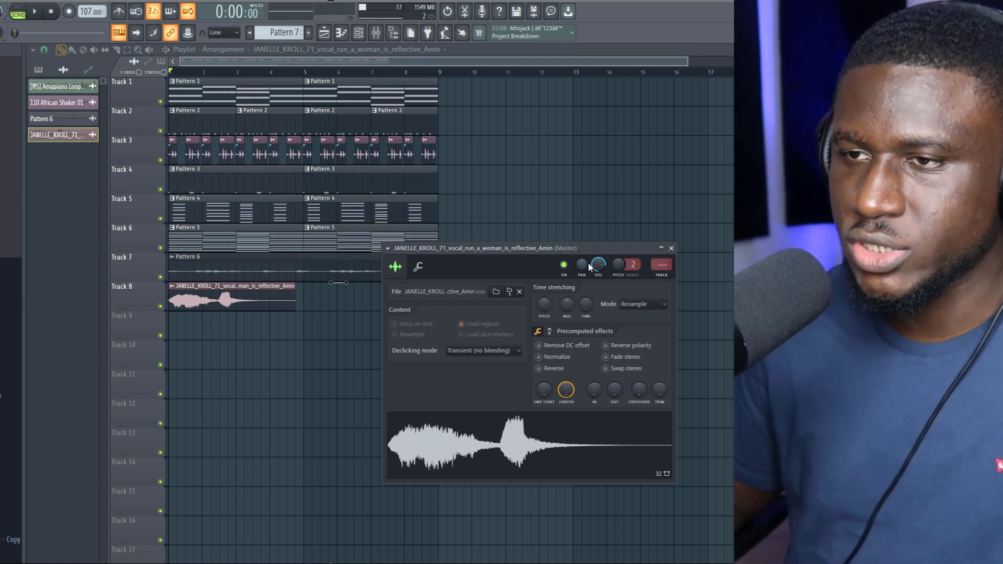
key("space")
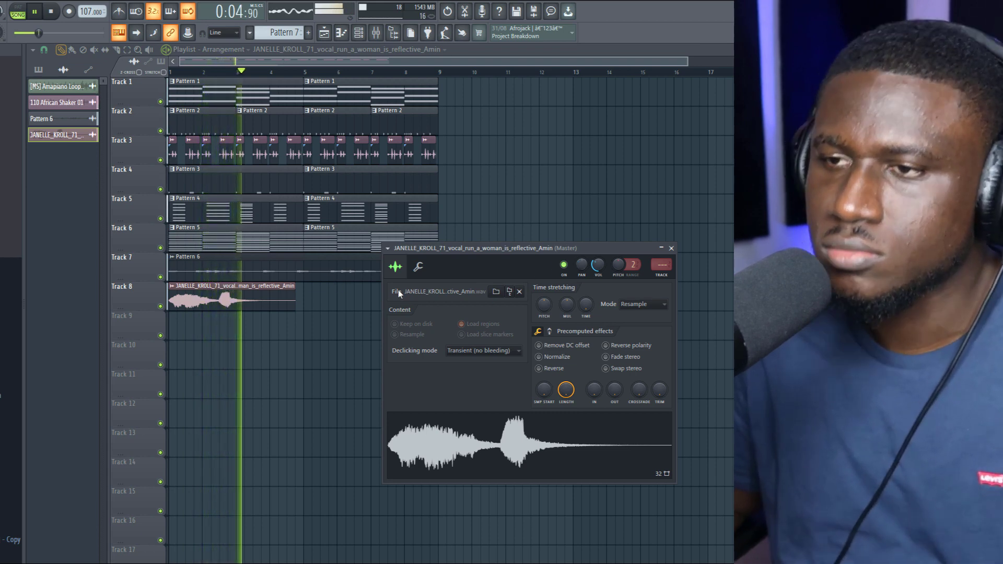
Raise the vocal sample's pitch and time-stretch it in Stretch mode to fill four bars, replaying the arrangement
left_click_drag(545, 304, 550, 312)
key("space")
key("space")
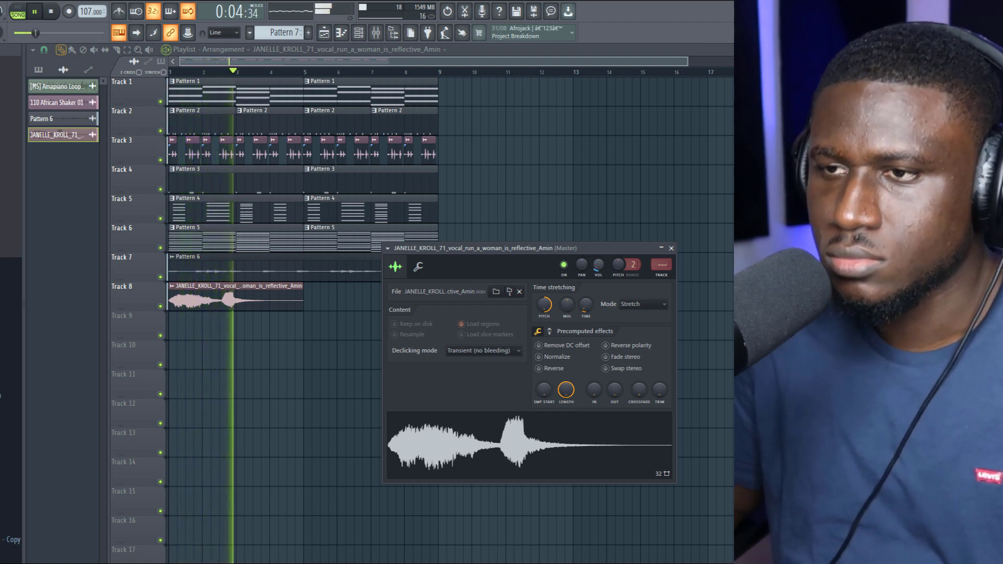
Try a lowered pitch on the Track 8 vocal sample while replaying the arrangement from the beginning
key("space")
key("space")
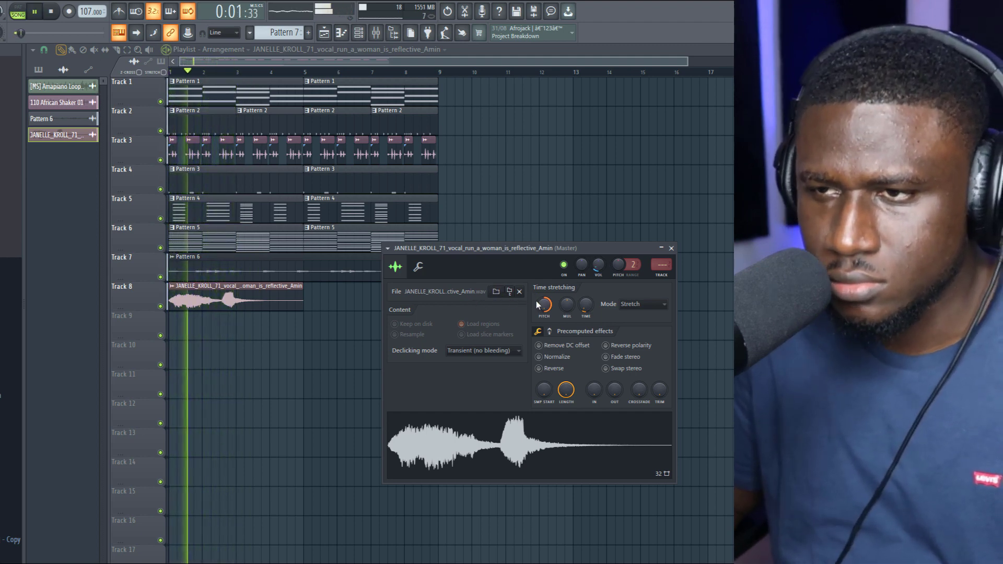
key("space")
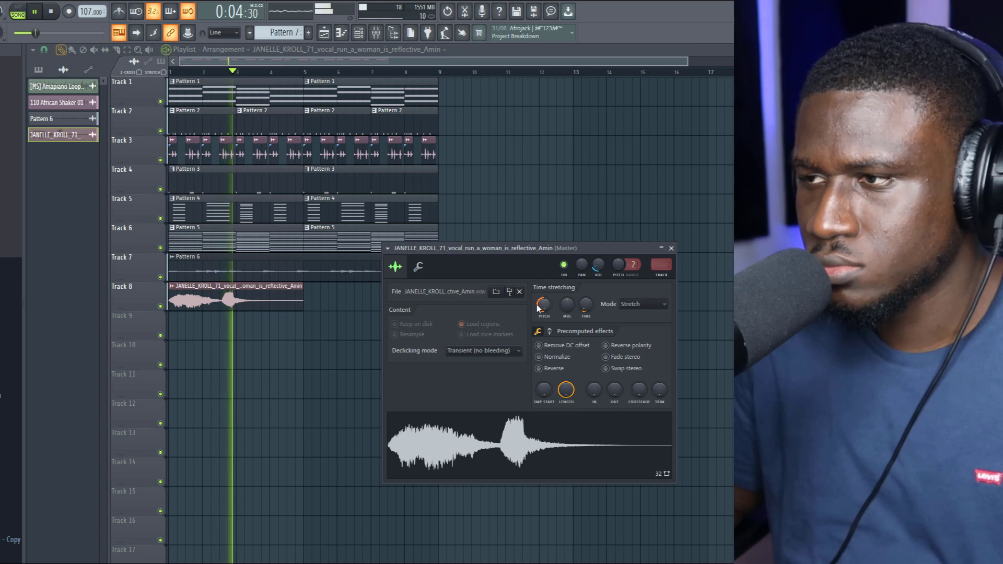
key("space")
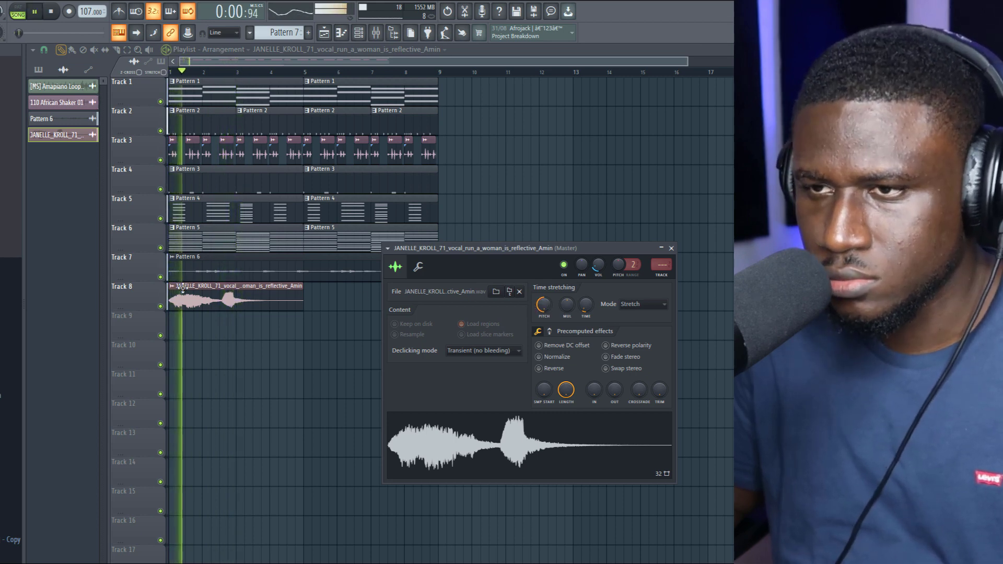
Reset the vocal sample's time-stretching pitch to its default
scroll(470, 288, "up", 4)
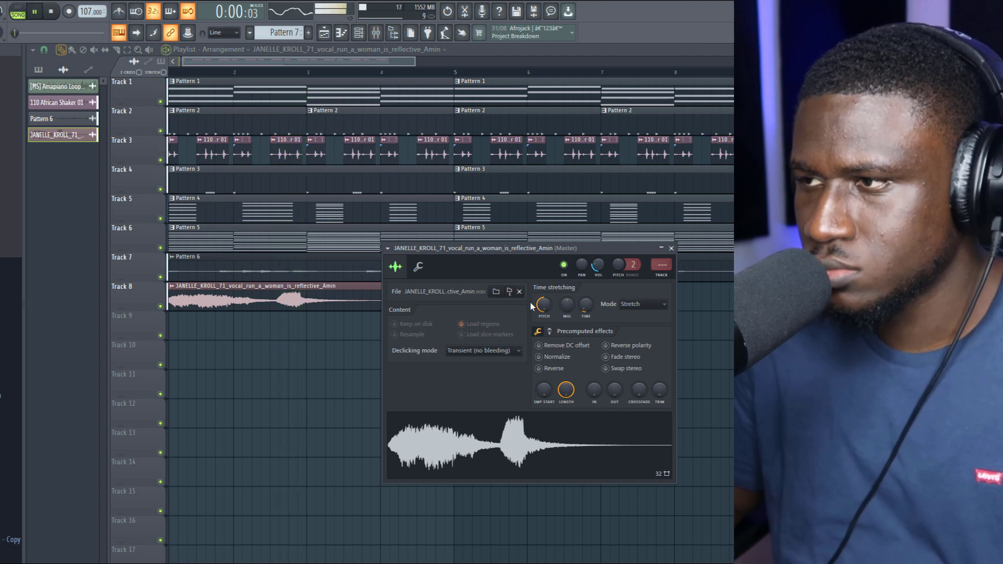
right_click(543, 300)
left_click(554, 303)
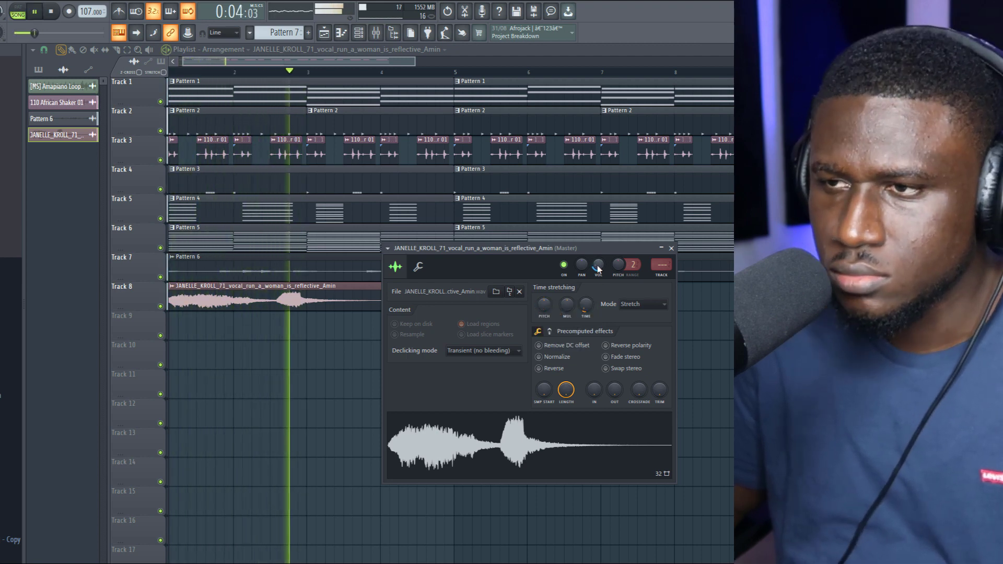
Raise the Track 8 vocal sample's volume and time-stretching pitch, and replay the arrangement from bar 2
left_click_drag(598, 268, 598, 240)
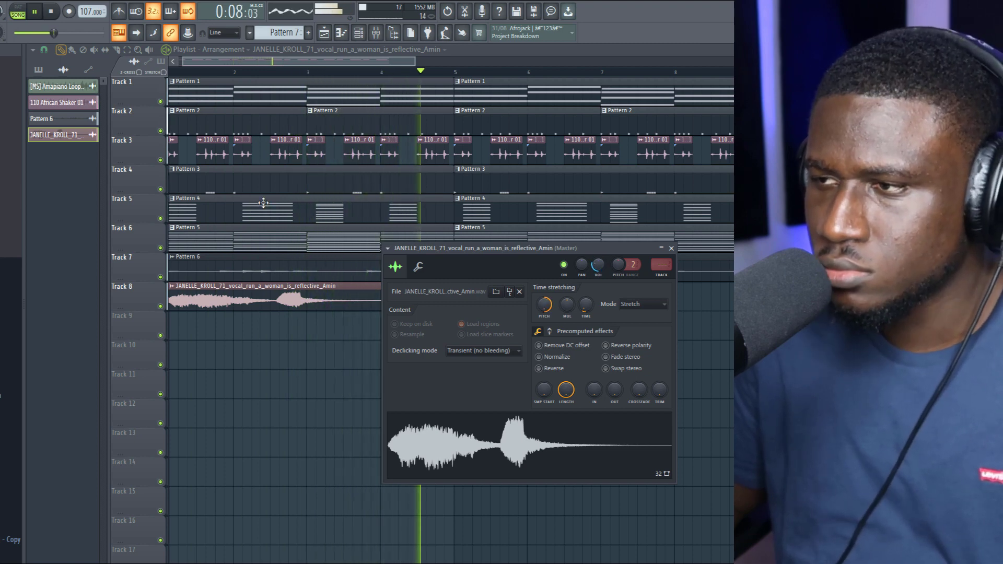
left_click(257, 72)
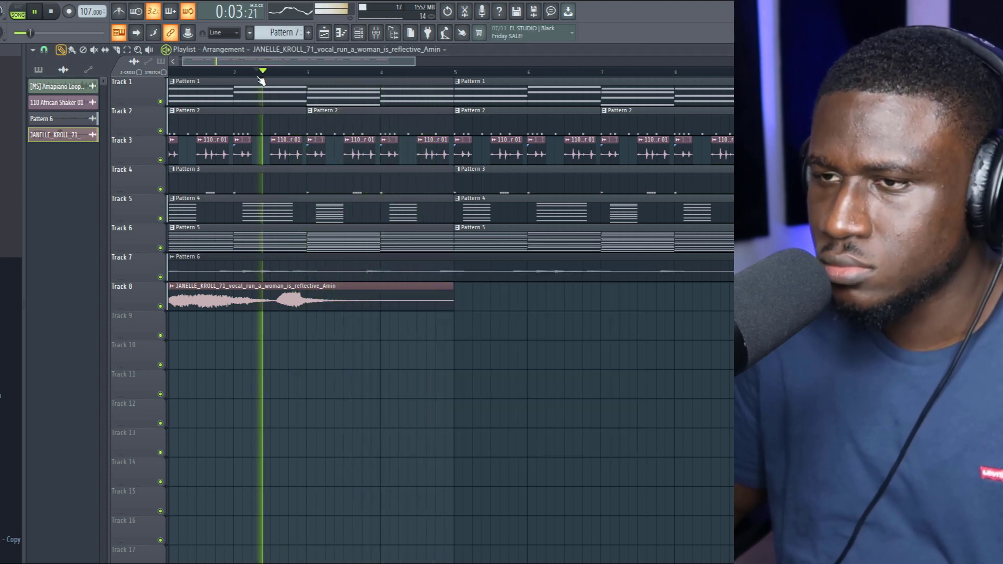
Replay the arrangement and chop the Track 8 vocal clip into three consecutive pieces, ending before bar 5
left_click(310, 298)
left_click(251, 72)
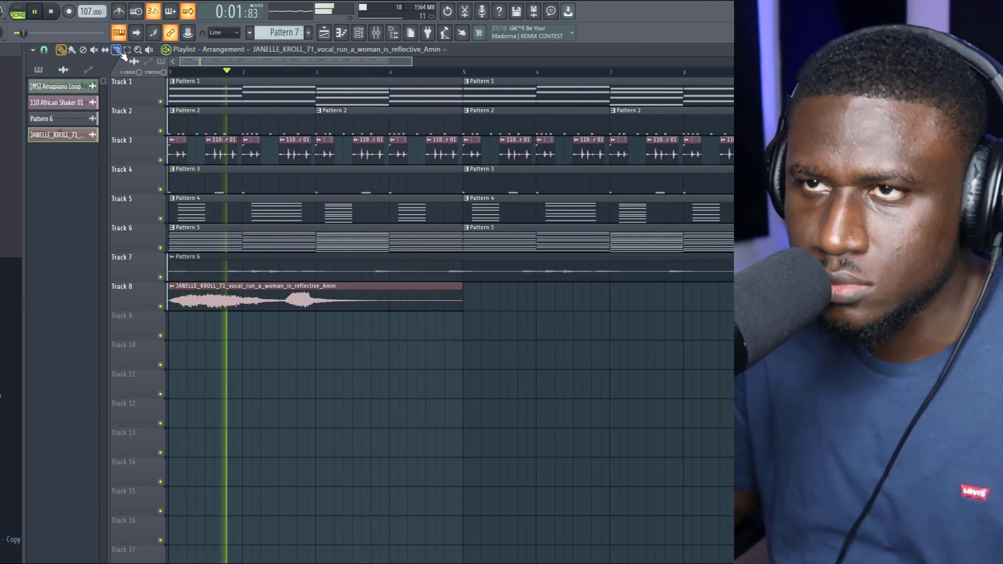
left_click(117, 50)
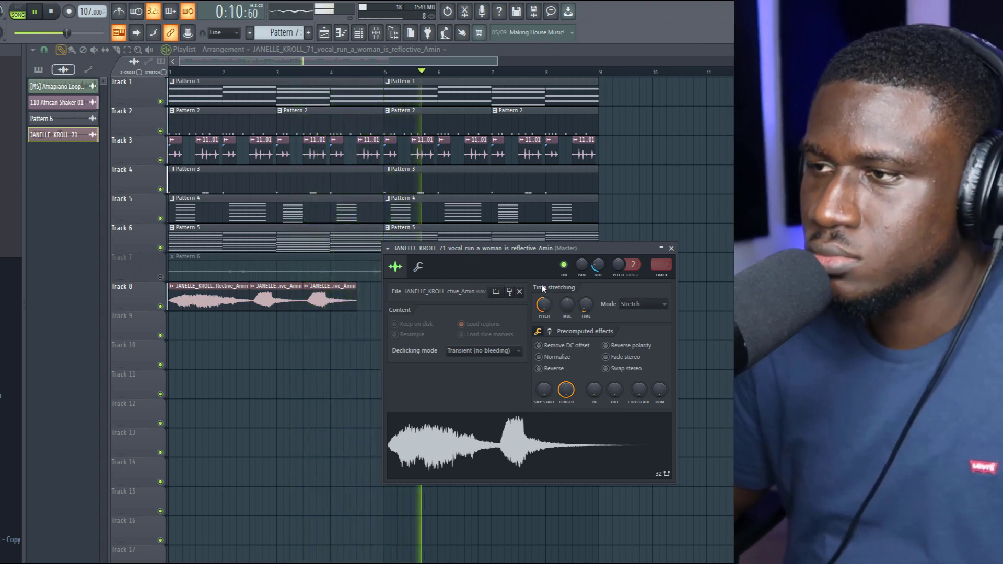
Reset the vocal sample's time-stretching pitch and restart the arrangement from the beginning
right_click(545, 303)
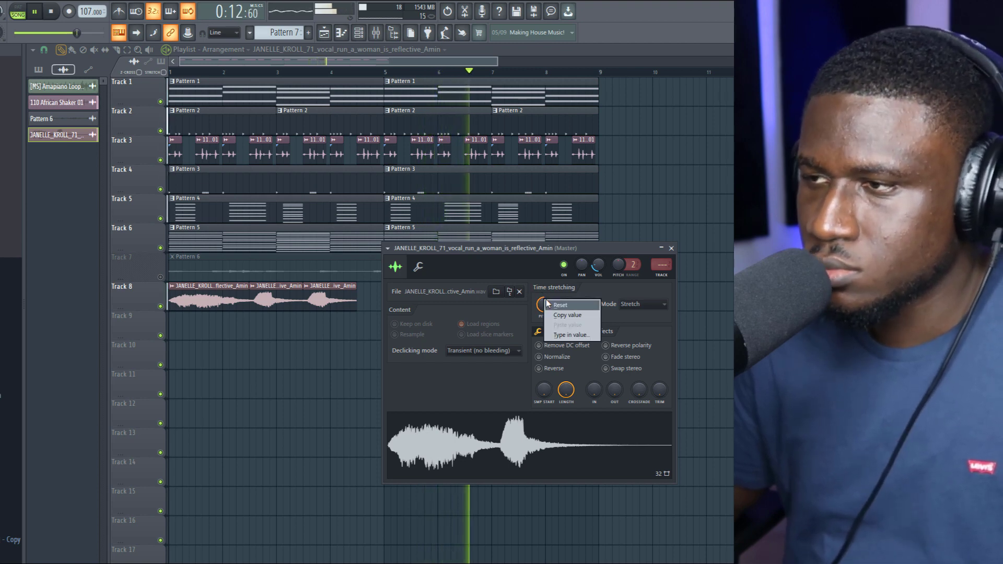
left_click(548, 306)
key("space")
key("space")
Lower the vocal sample's channel volume and raise its time-stretching pitch during playback
left_click_drag(598, 265, 599, 274)
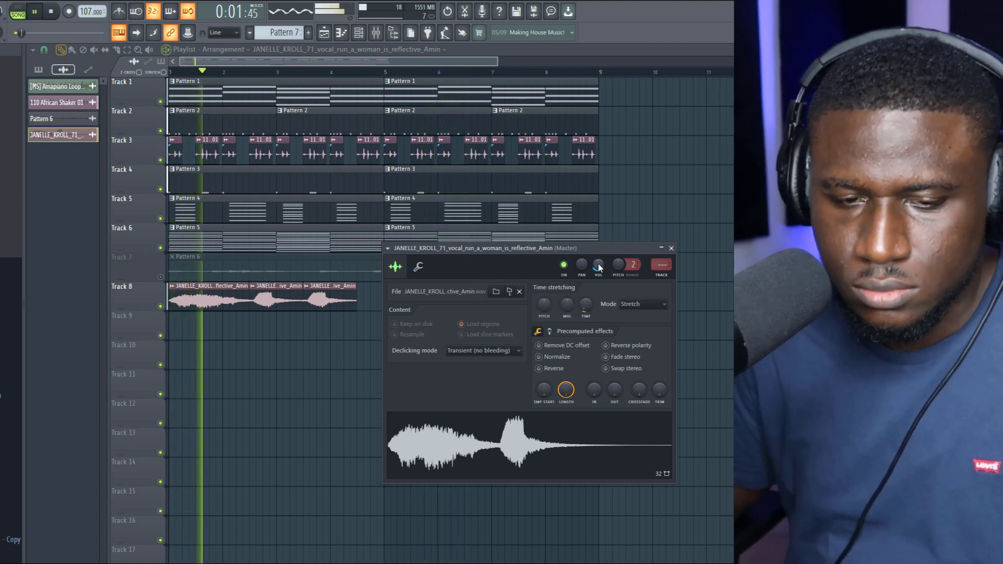
left_click_drag(544, 305, 544, 282)
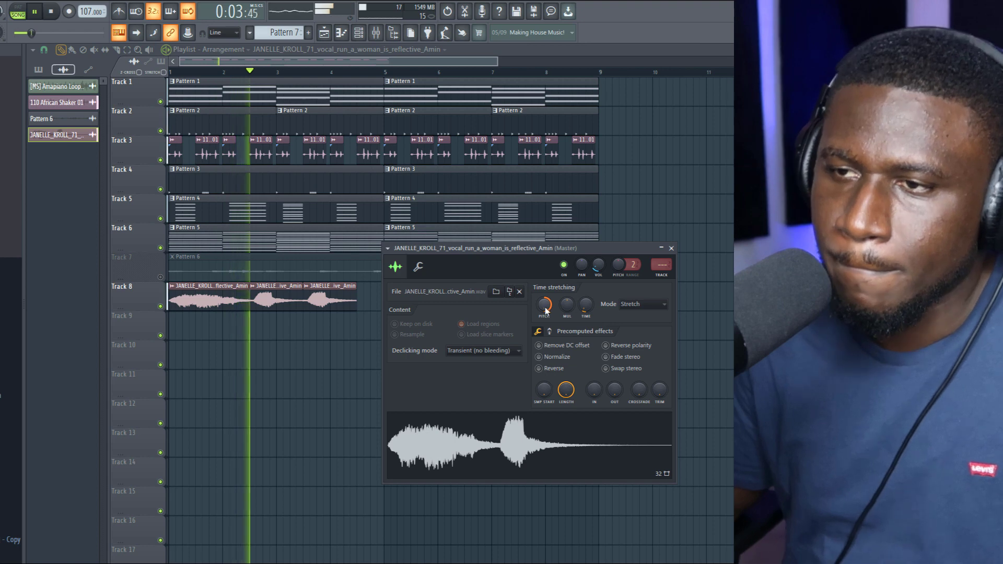
left_click_drag(598, 266, 598, 270)
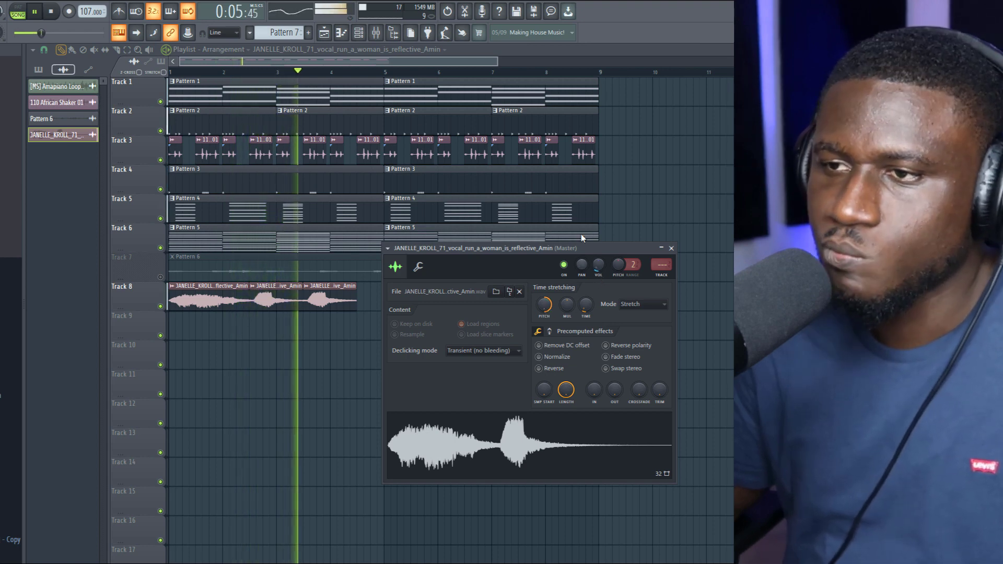
Route the vocal sample to mixer insert 4, process it with Fruity Parametric EQ 2 and Fruity Reeverb 2, and set its fader to -2.6
left_click(376, 32)
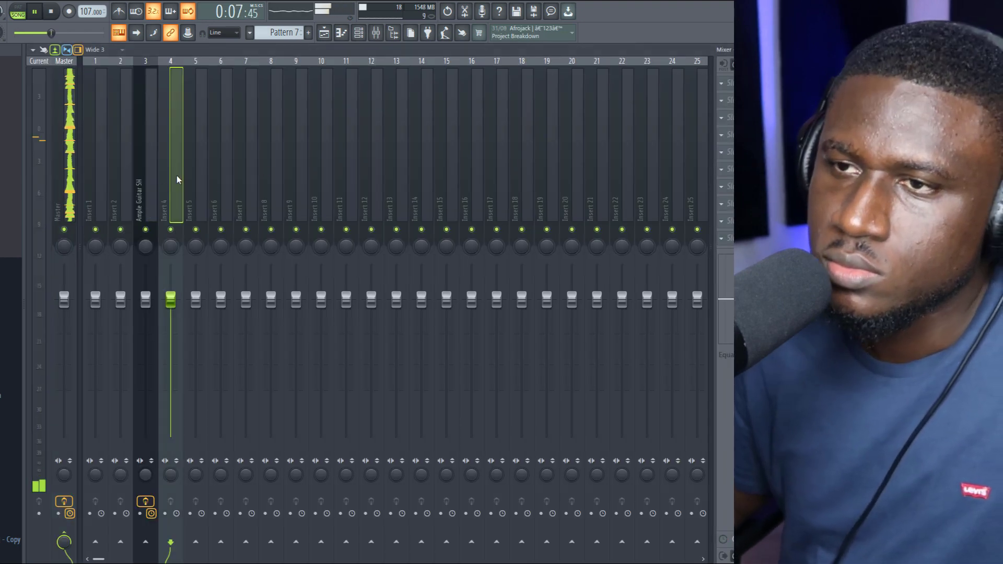
left_click(176, 175)
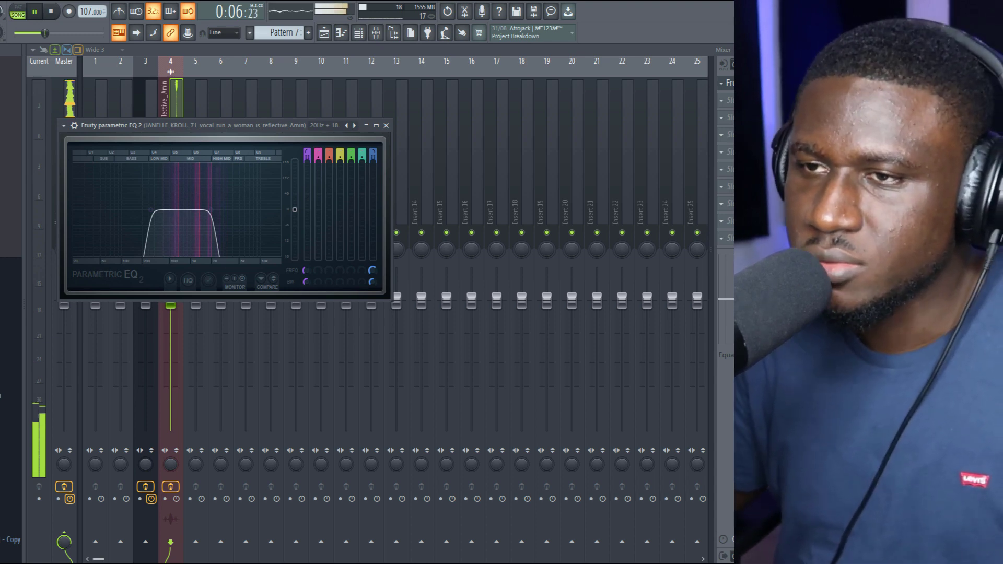
left_click_drag(167, 315, 166, 319)
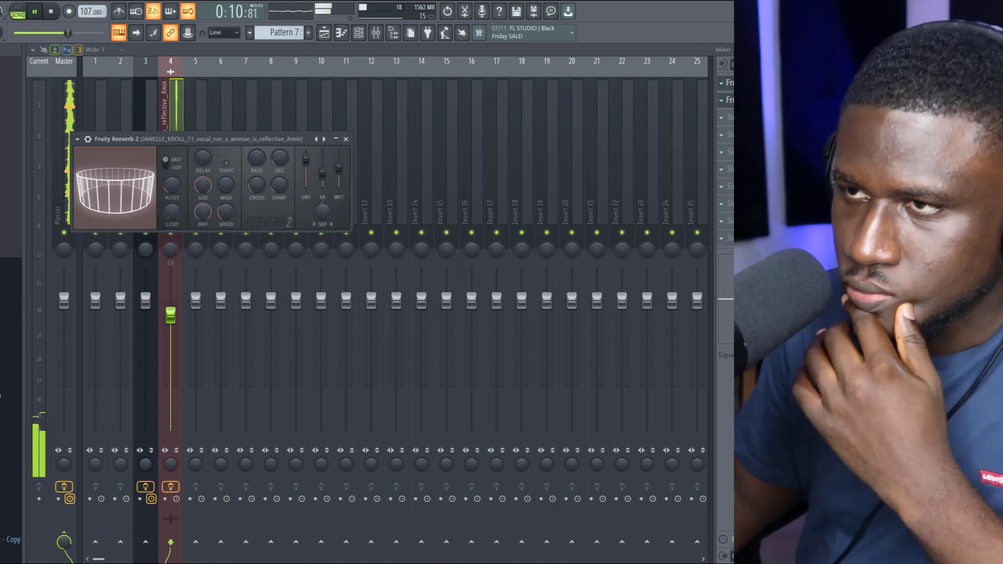
key("space")
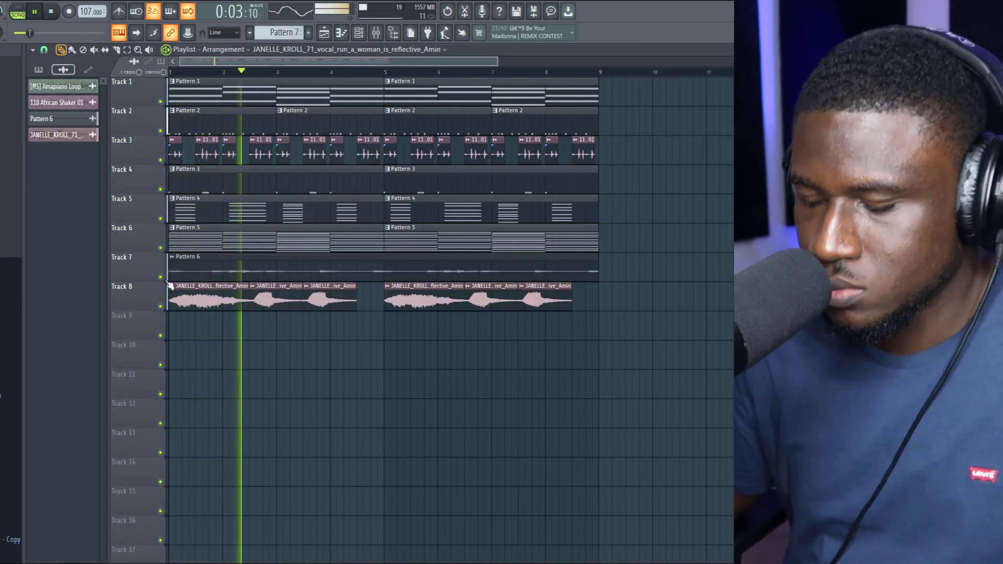
Mute Track 7 and cut the AMCH2_19_Vocal_Multiphonics_Amin clip on Track 10 to four bars, repeating it from bar 5
left_click(161, 278)
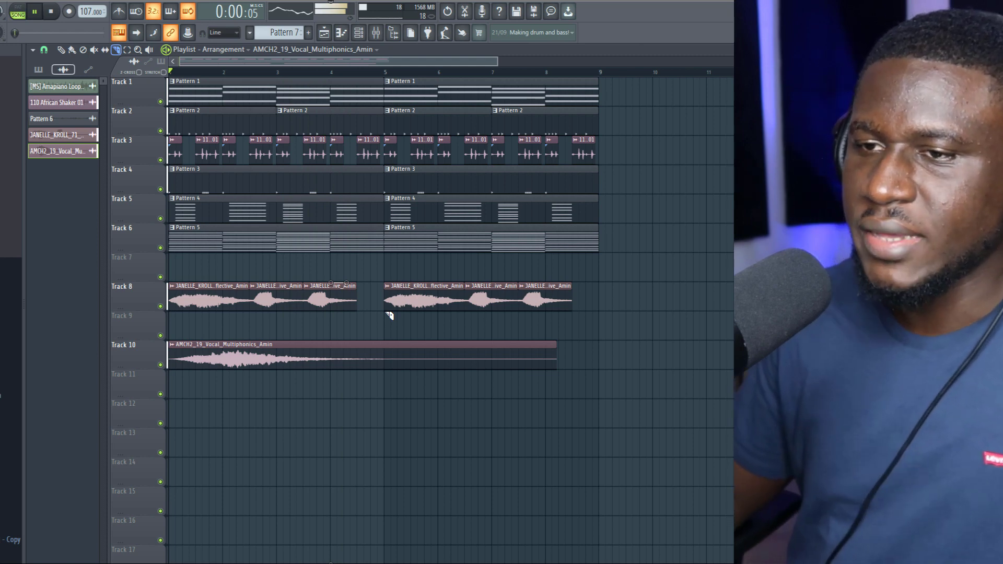
left_click(387, 347)
key("p")
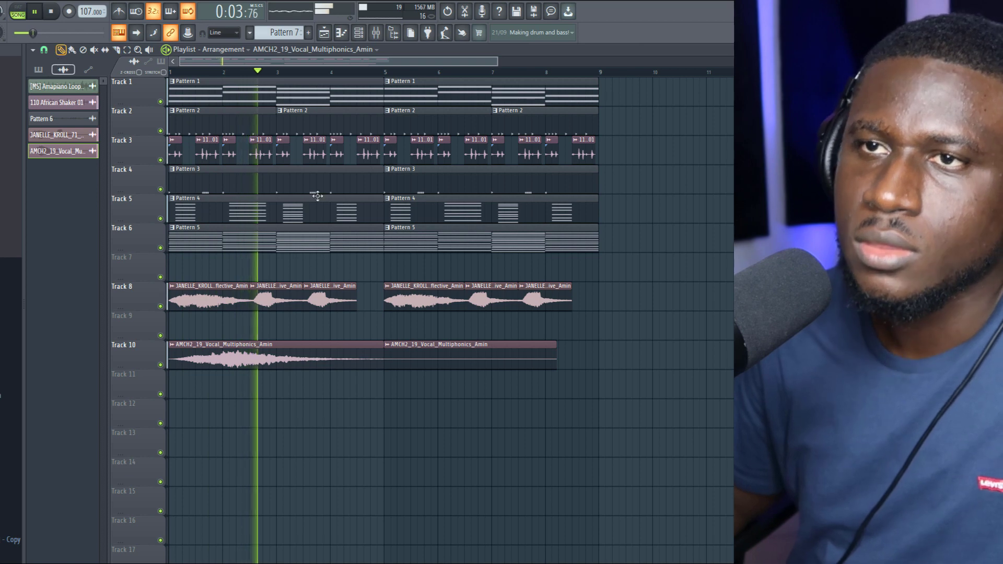
right_click(486, 351)
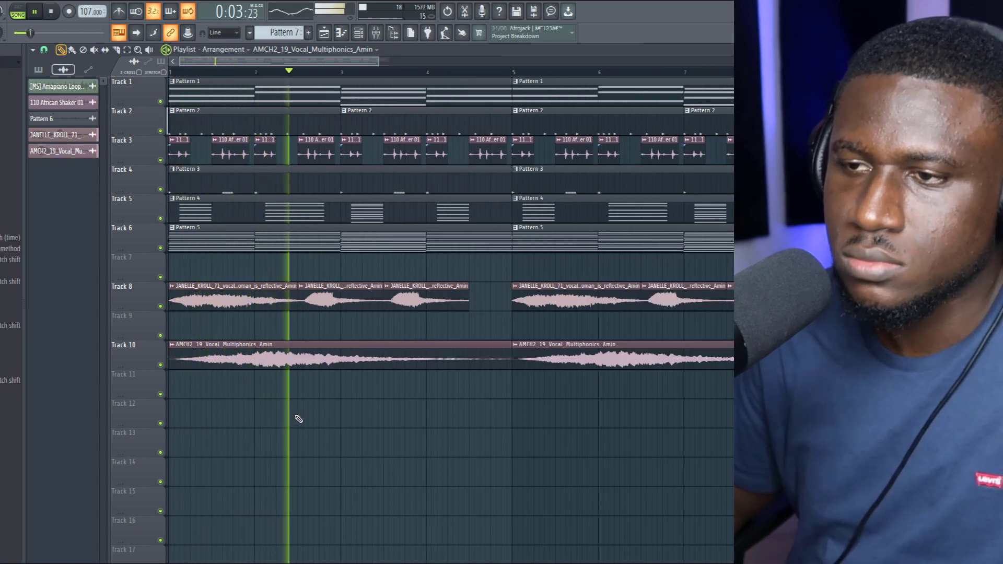
Add Gross Beat to the second effect slot of the Vocal_Multiphonics sample's mixer insert 5
double_click(251, 358)
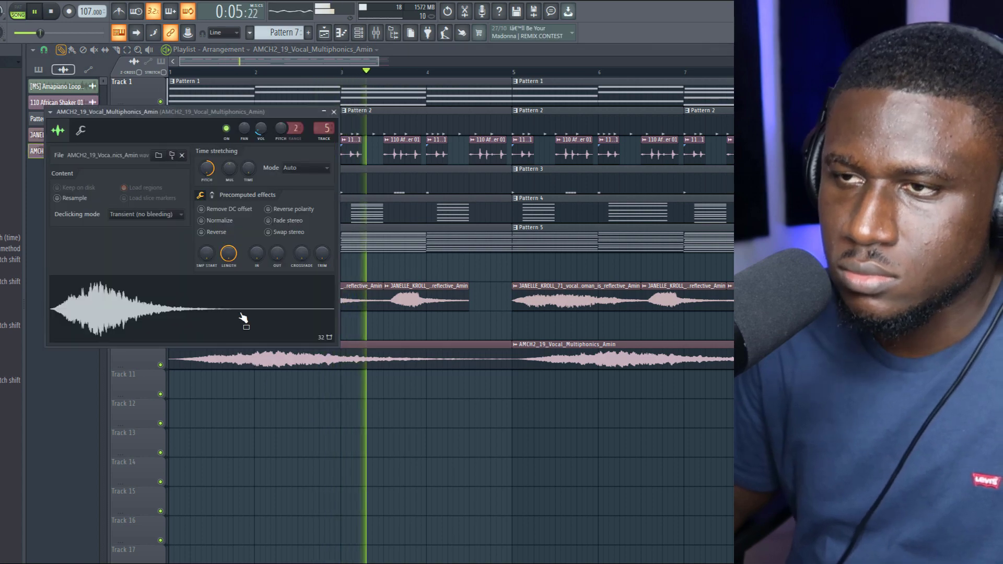
left_click(376, 33)
left_click(724, 99)
mouse_move(725, 114)
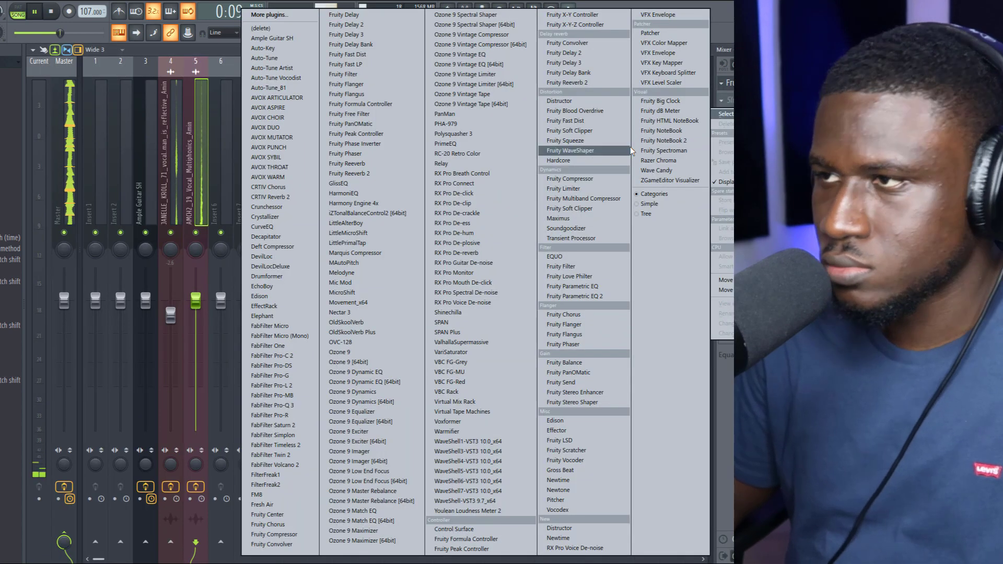
key("Return")
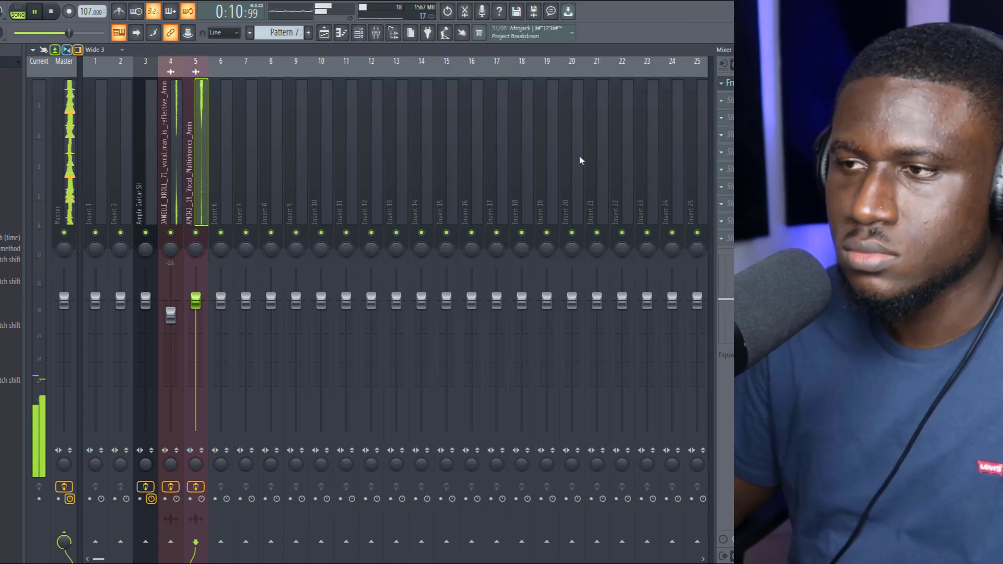
Load the Repeater preset in Gross Beat and apply its Sidechain a volume pattern
left_click(501, 166)
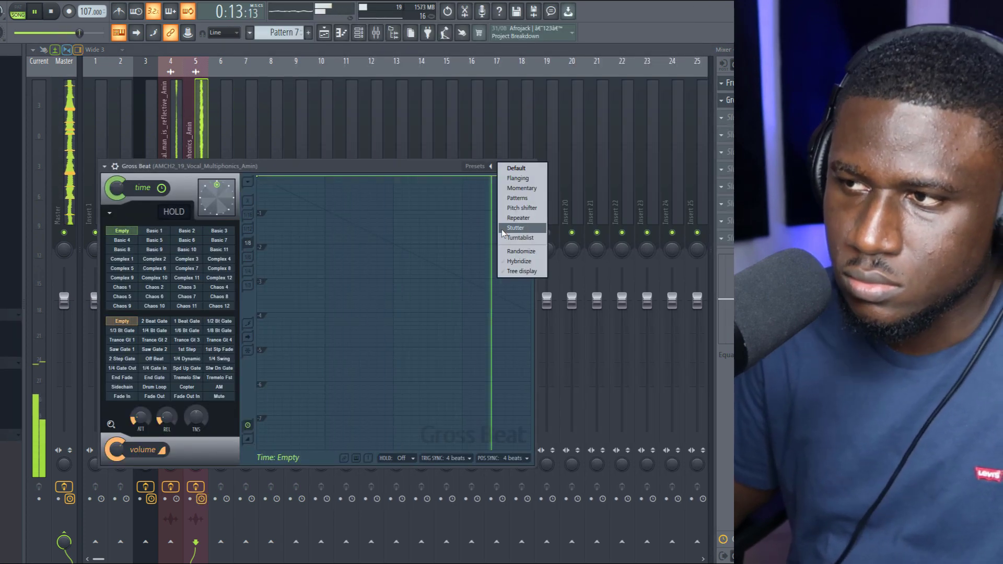
left_click(522, 231)
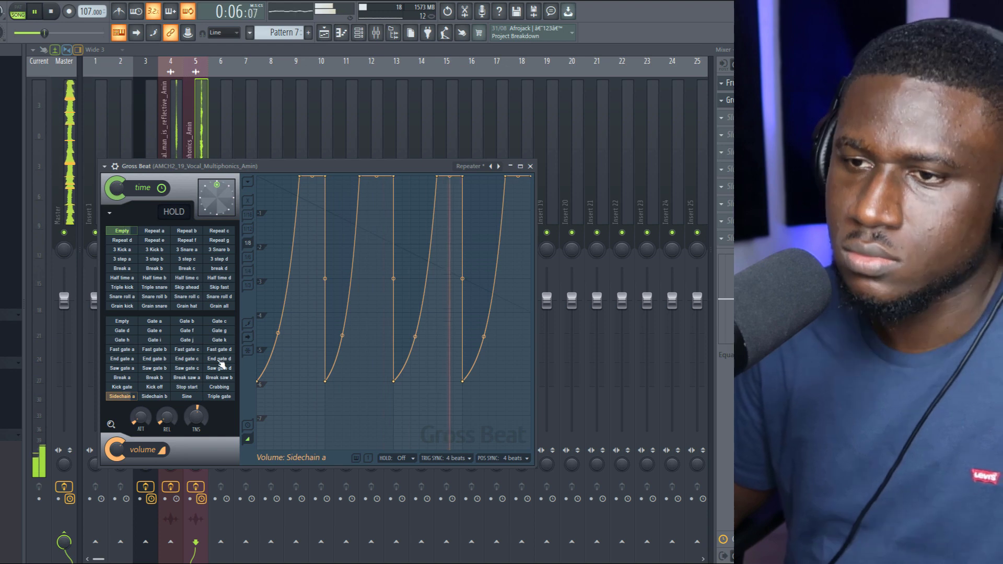
key("F5")
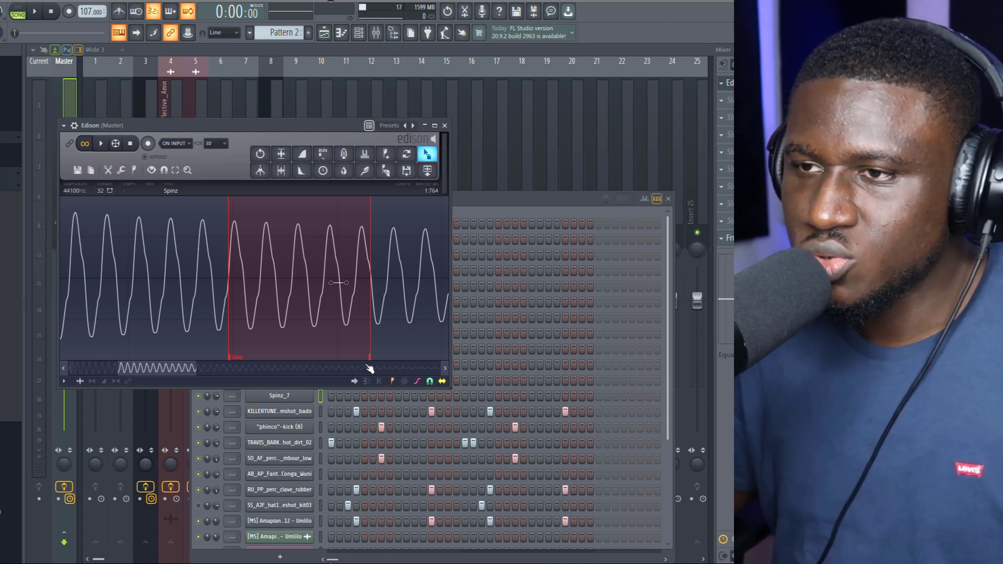
Audition the looped Spinz sample in Edison, load the whole sample into the Spinz_7 channel, and play the arrangement
key("space")
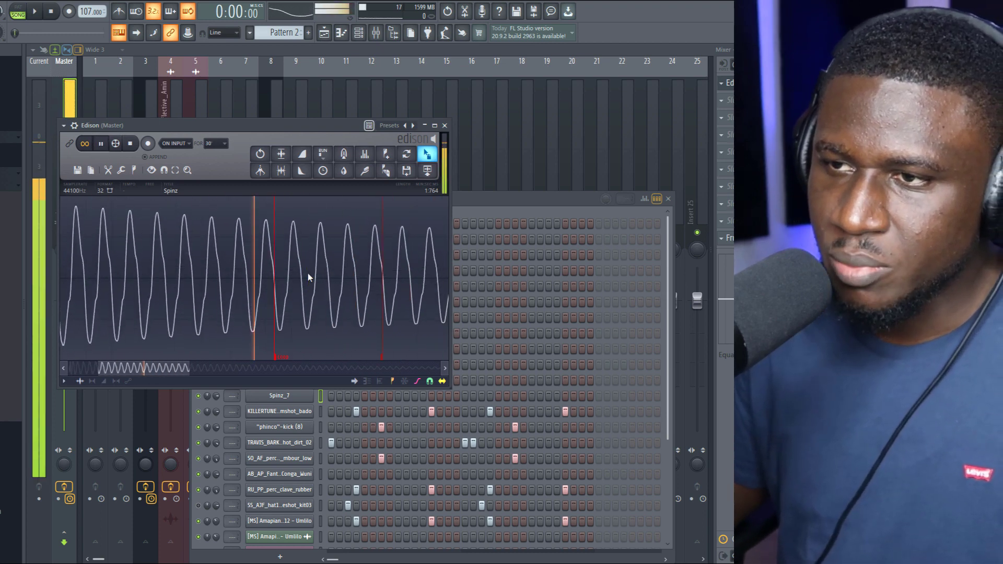
key("space")
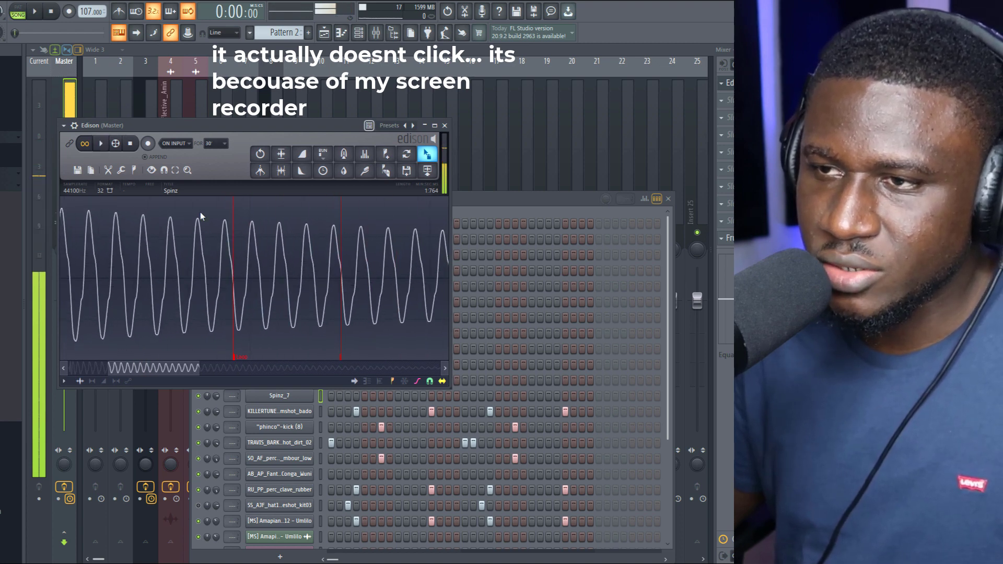
scroll(225, 242, "down", 2)
scroll(223, 239, "down", 2)
double_click(218, 240)
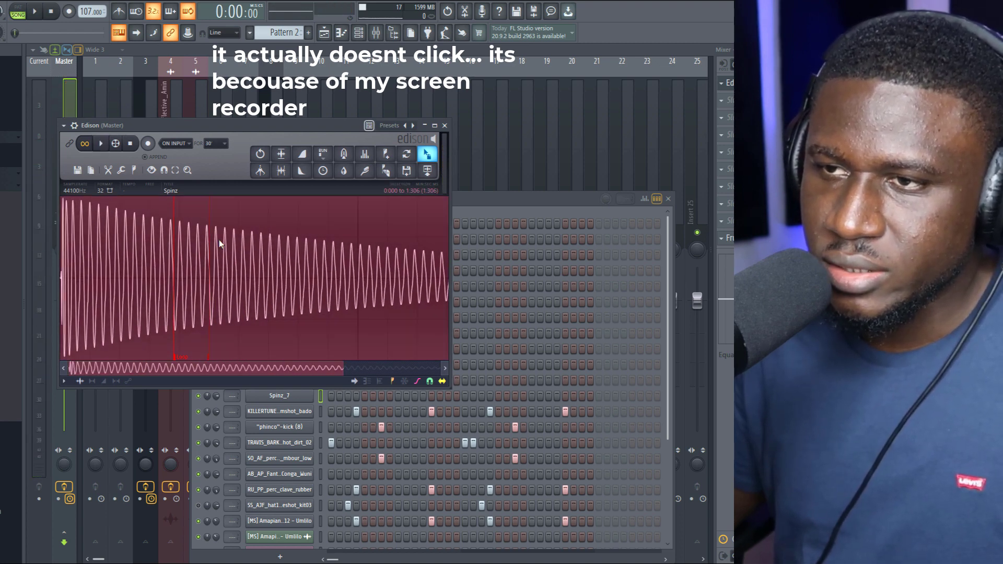
left_click_drag(425, 170, 293, 400)
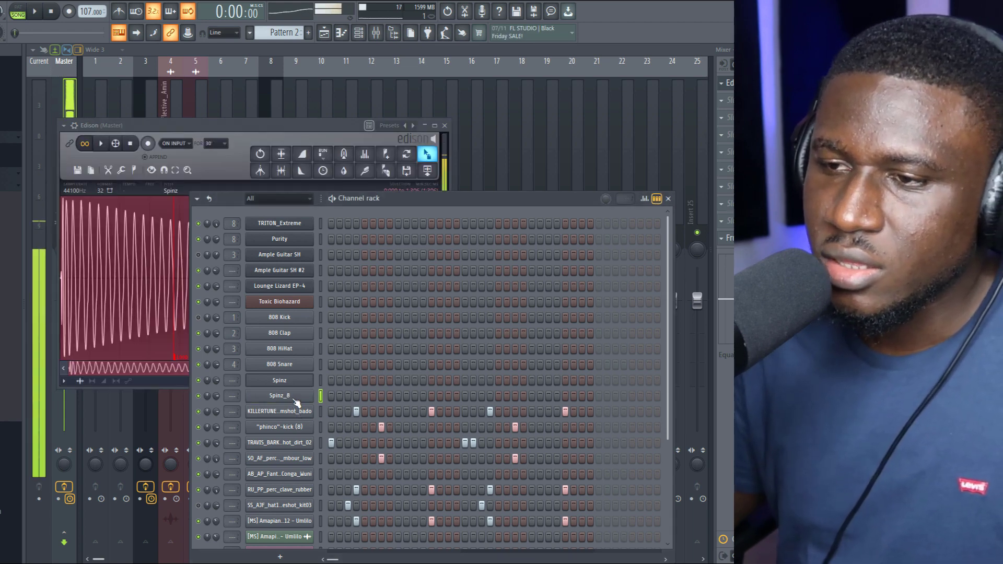
scroll(296, 400, "down", 2)
key("space")
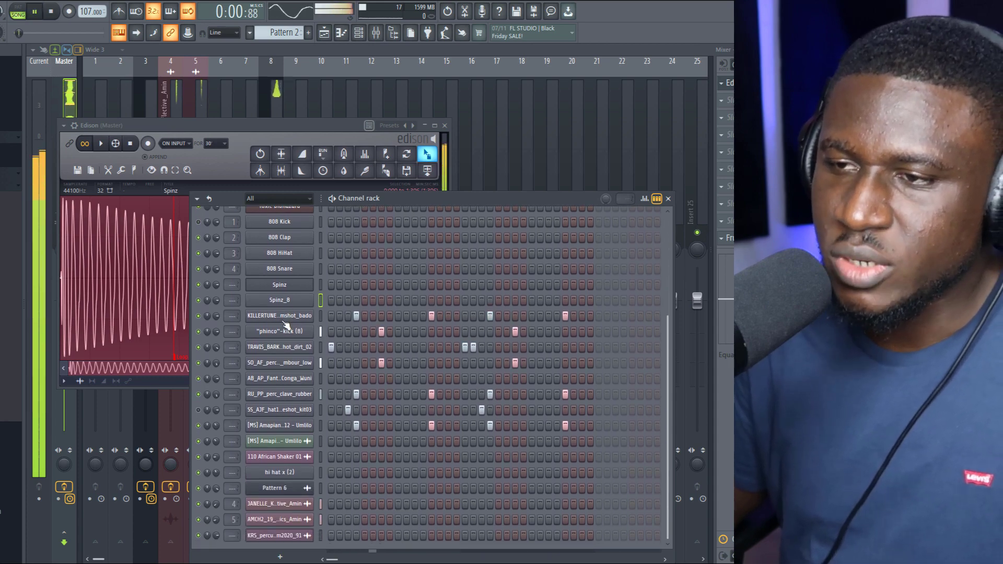
Draw one-bar notes for the Spinz_8 bass in Pattern 5: A5 in bar 1 and B5 in bar 3
left_click(328, 37)
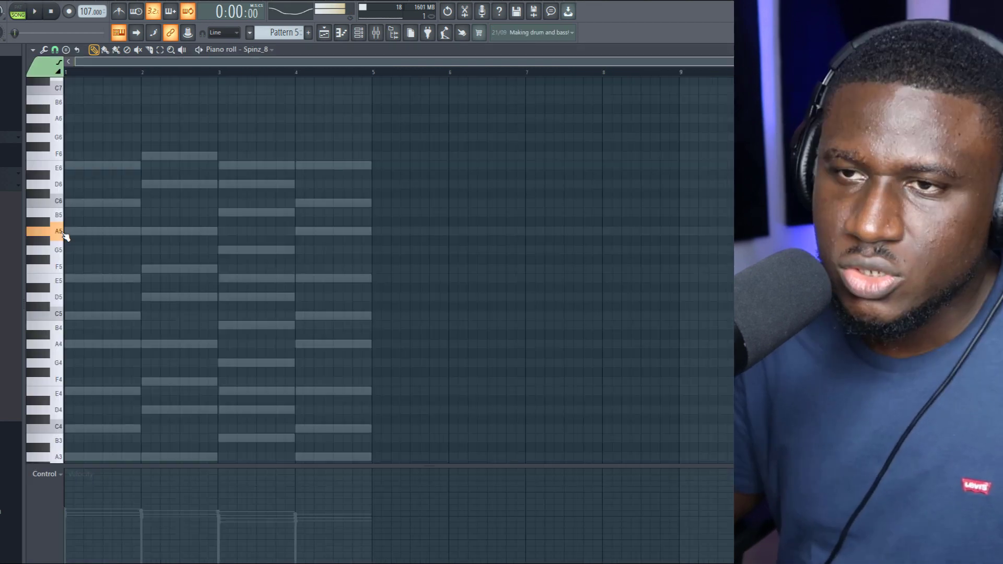
scroll(73, 259, "down", 2)
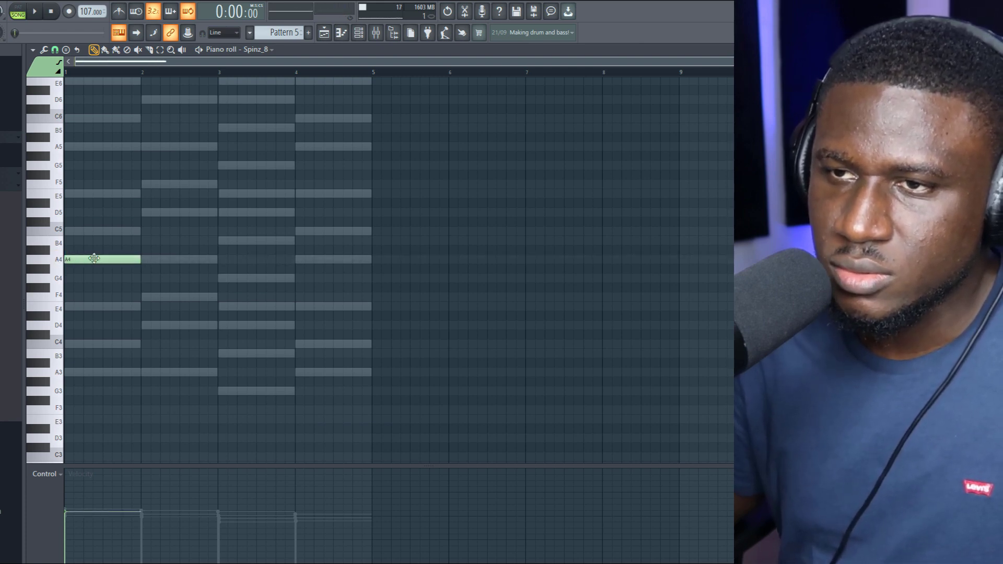
scroll(125, 165, "up", 2)
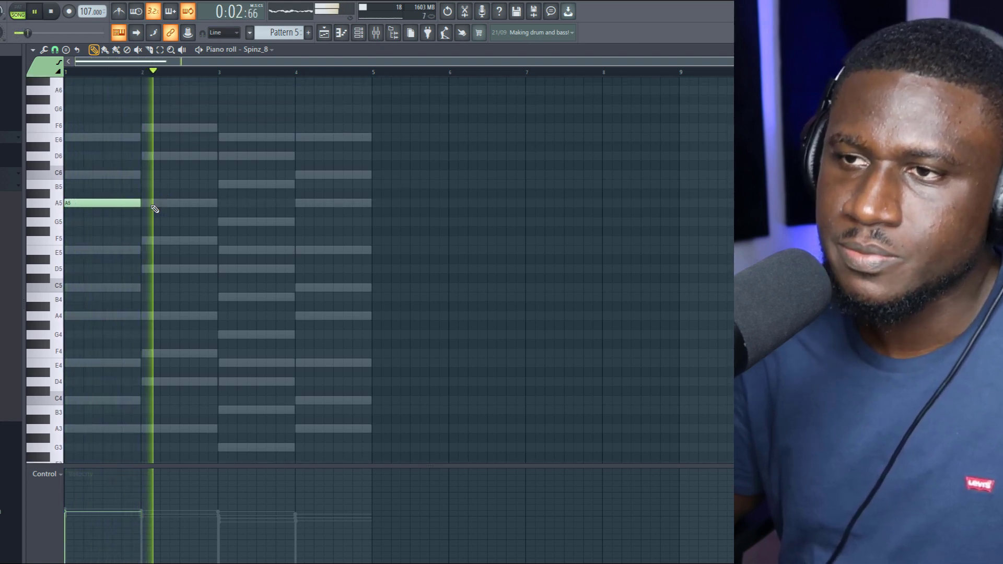
left_click(218, 185)
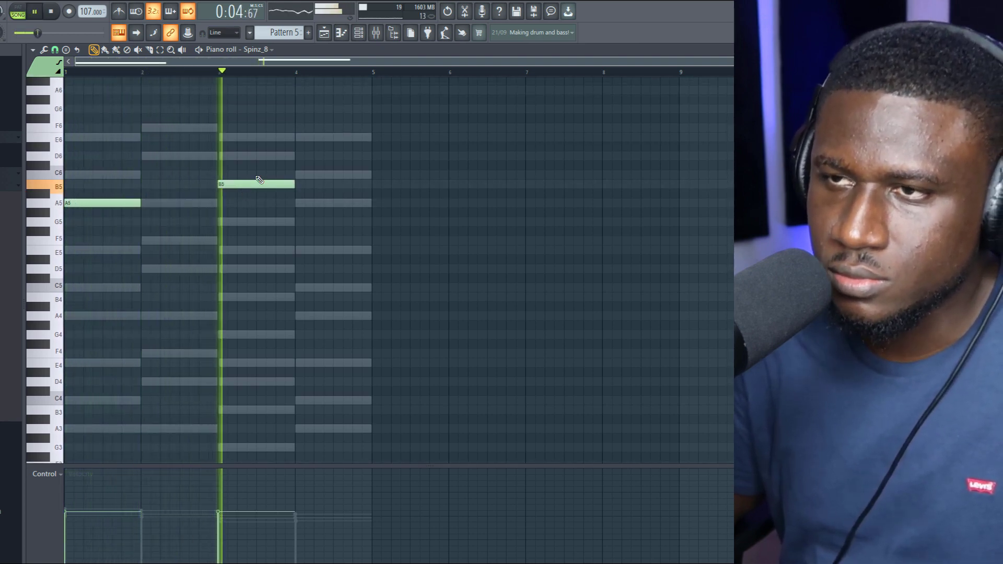
Audition E5 and G#5 for the bar 1 bass note, return it to A5, and move the bar 3 note to E5
left_click(358, 32)
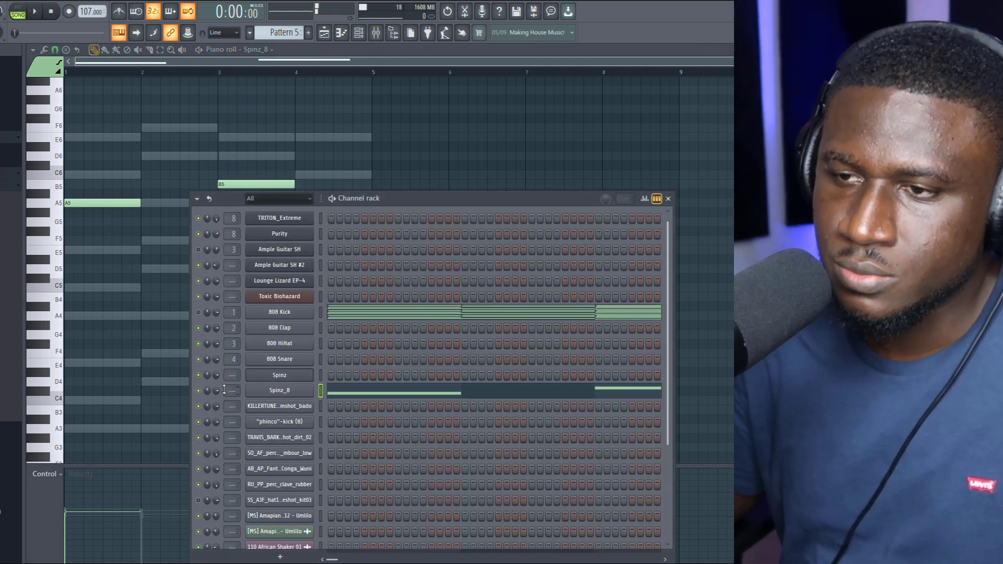
key("space")
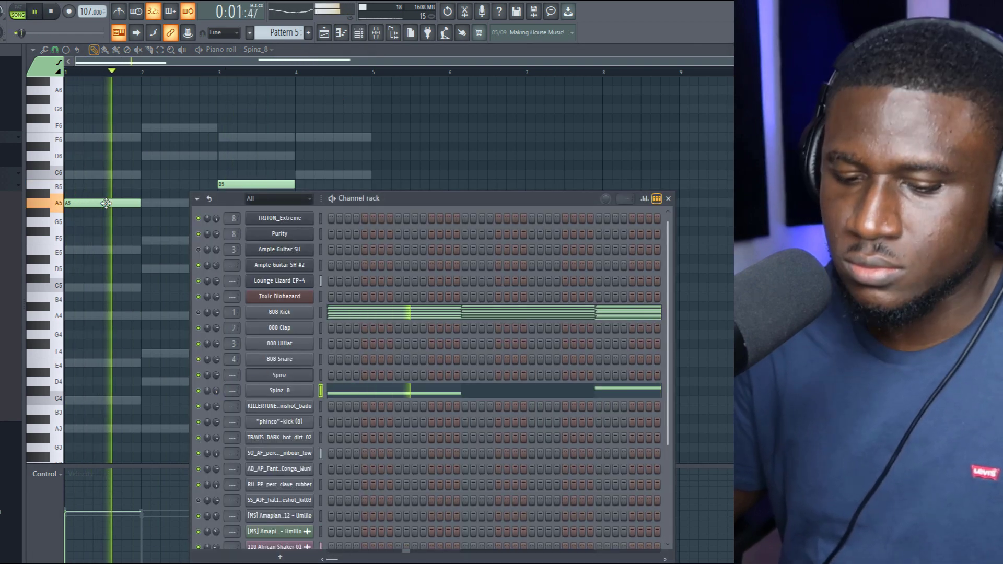
left_click(106, 203)
key("space")
left_click_drag(106, 203, 85, 253)
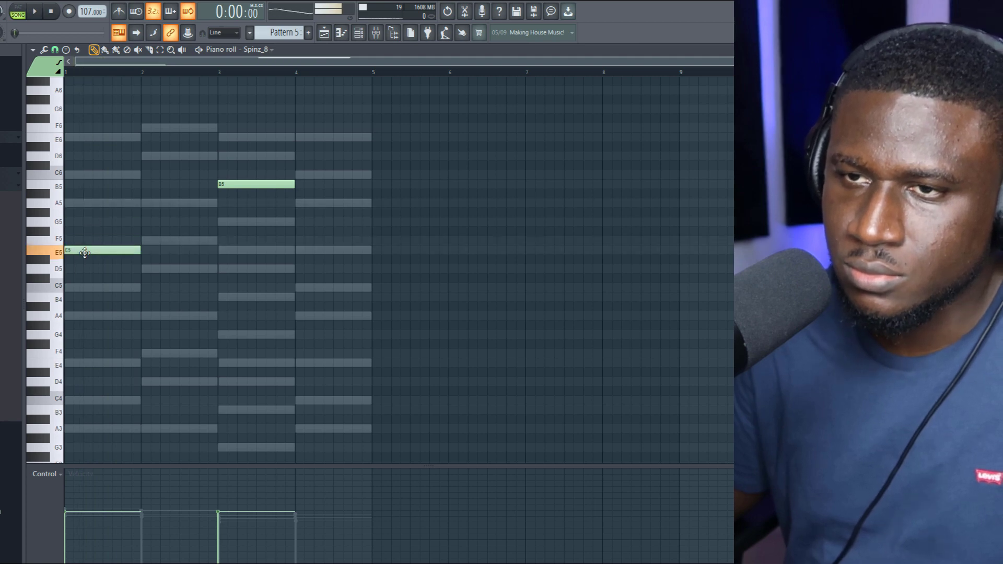
key("space")
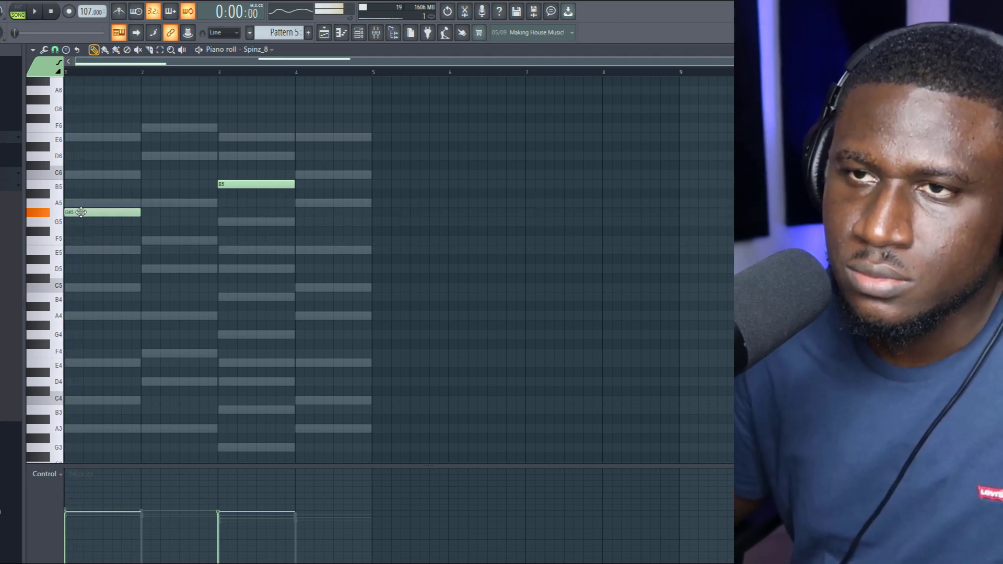
scroll(101, 217, "up", 1)
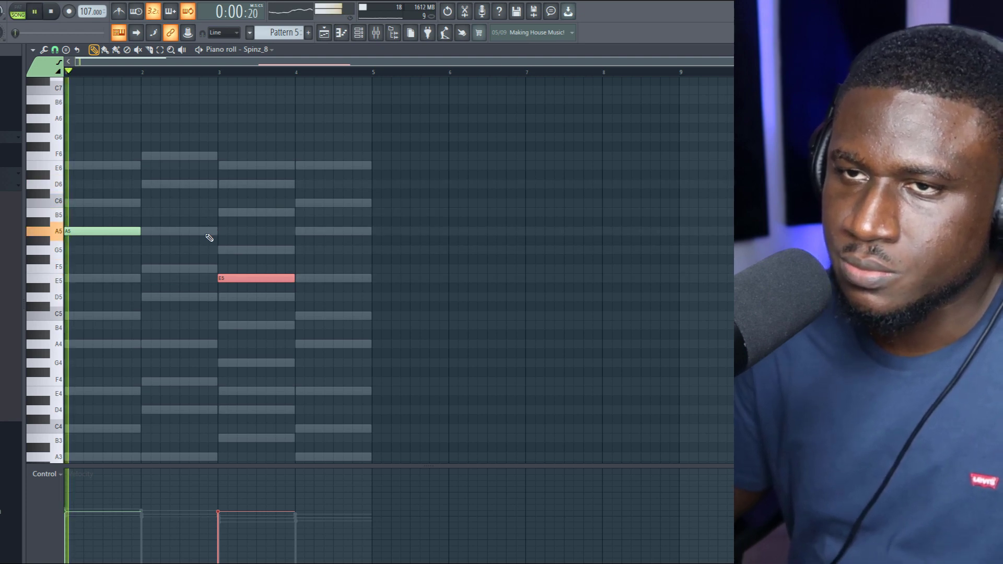
Add a one-bar A5 bass note in bar 2 and a short E6 slide note at the end of bar 1
left_click(152, 232)
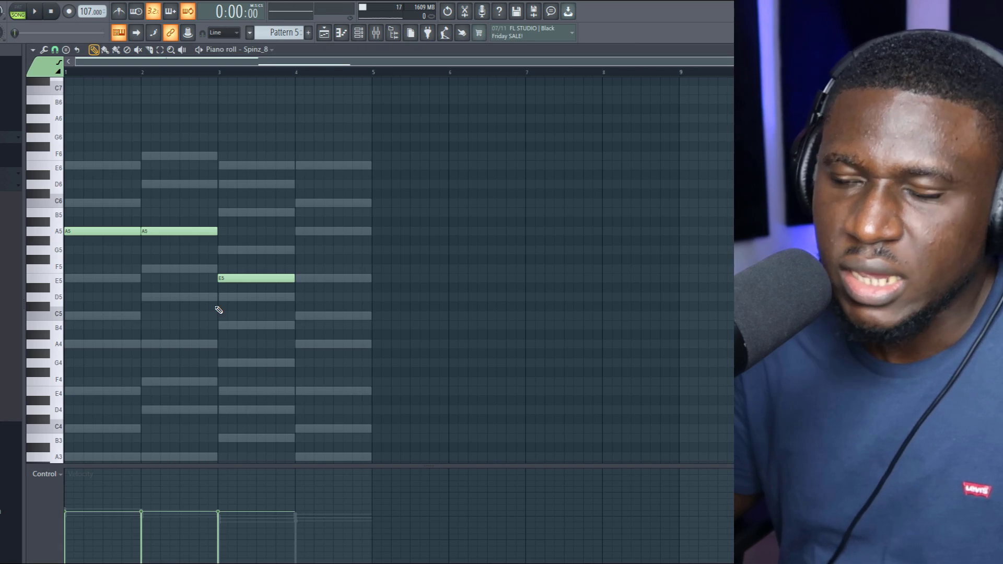
key("space")
left_click(125, 203)
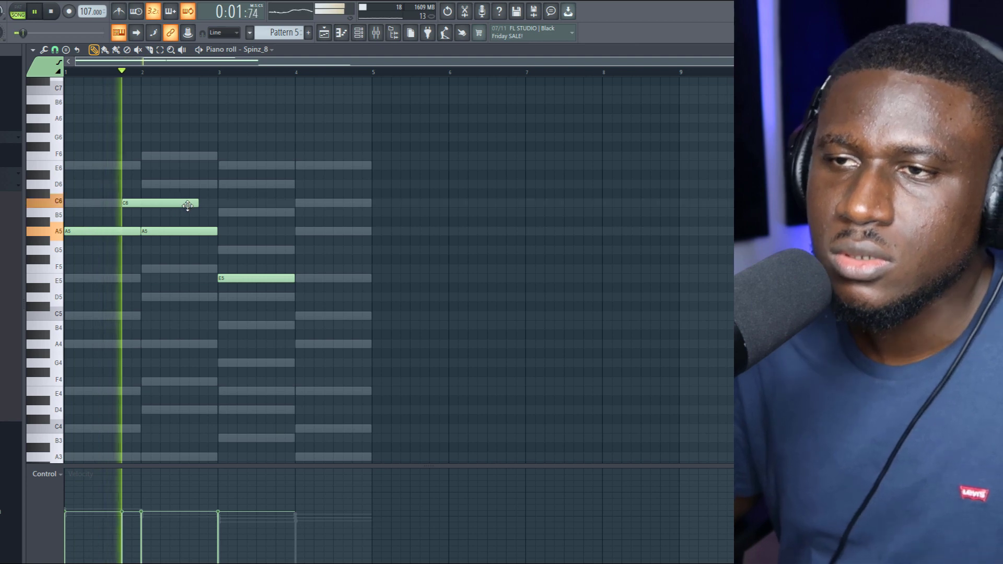
key("space")
scroll(144, 204, "up", 3)
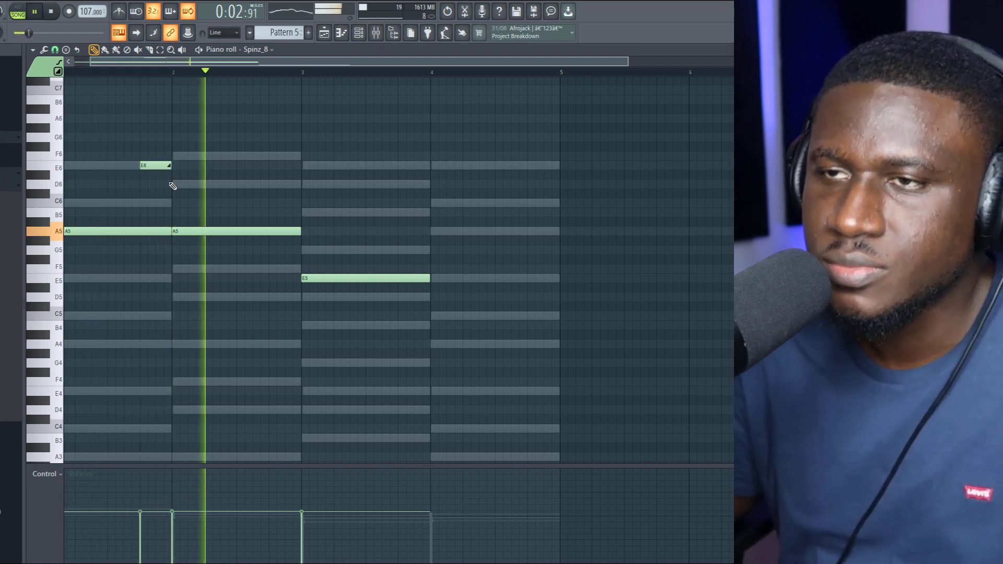
scroll(173, 185, "down", 2)
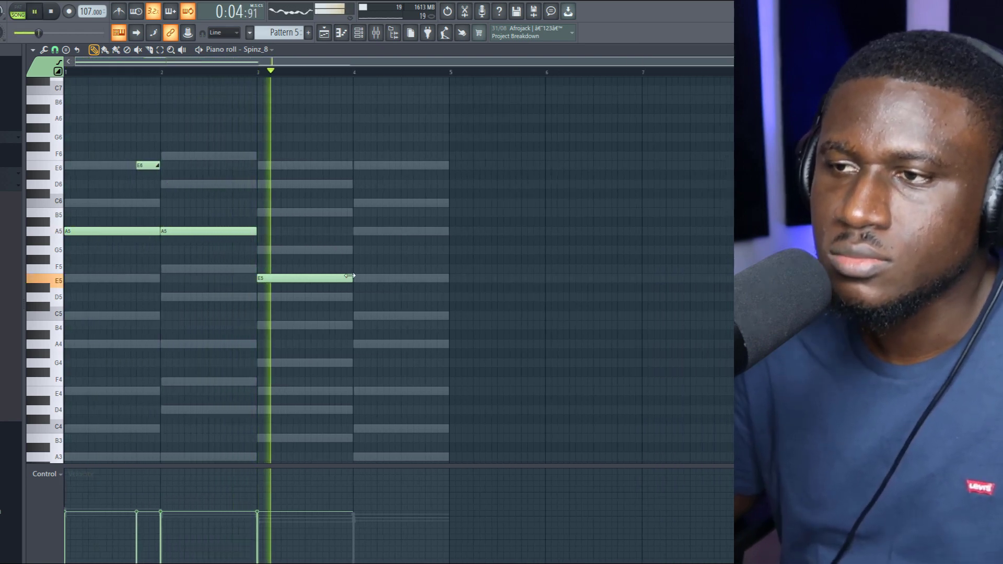
Duplicate the bar 3 bass note into bar 4 and raise both notes to G5
key("space")
left_click(319, 278)
key("ctrl+b")
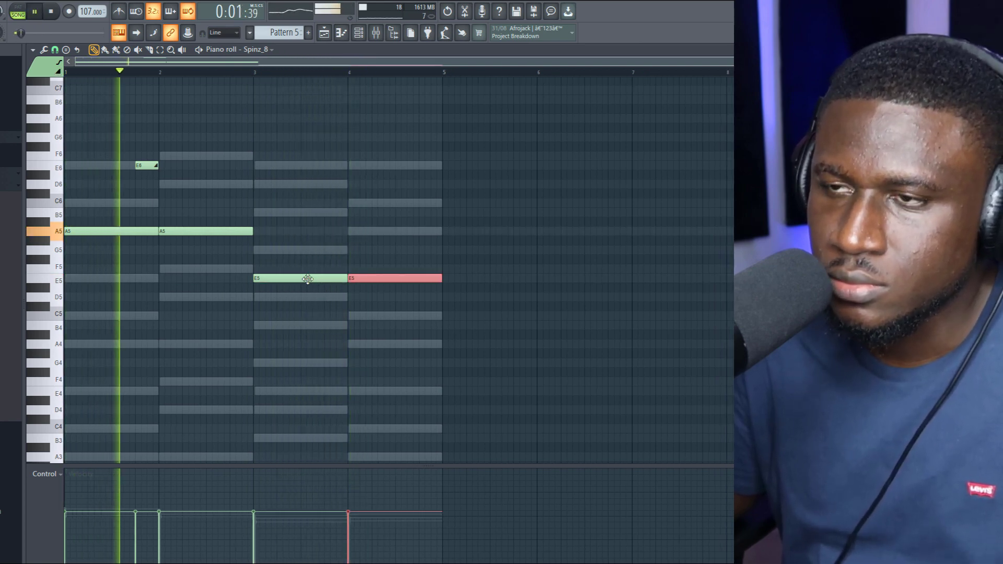
left_click_drag(314, 276, 434, 314)
key("shift+Up")
key("shift+Up")
key("shift+Up")
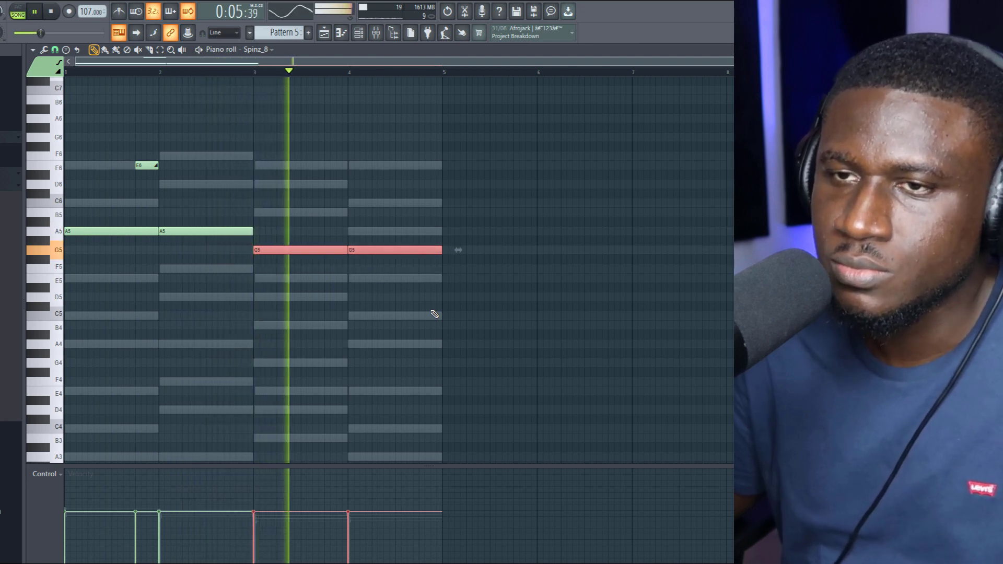
key("space")
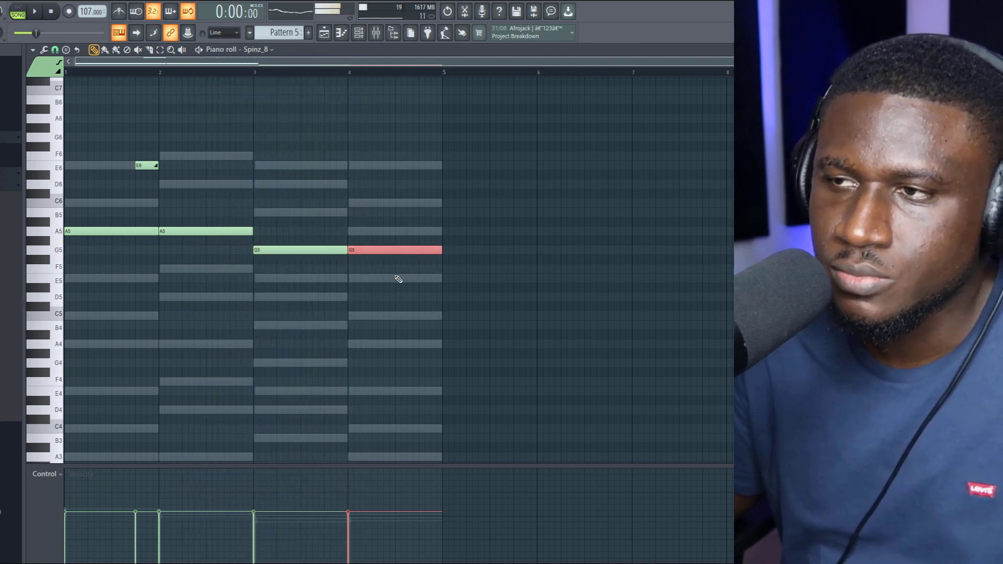
Try the bar 4 bass note at A5 and at E5 during playback
key("shift+Up")
key("shift+Up")
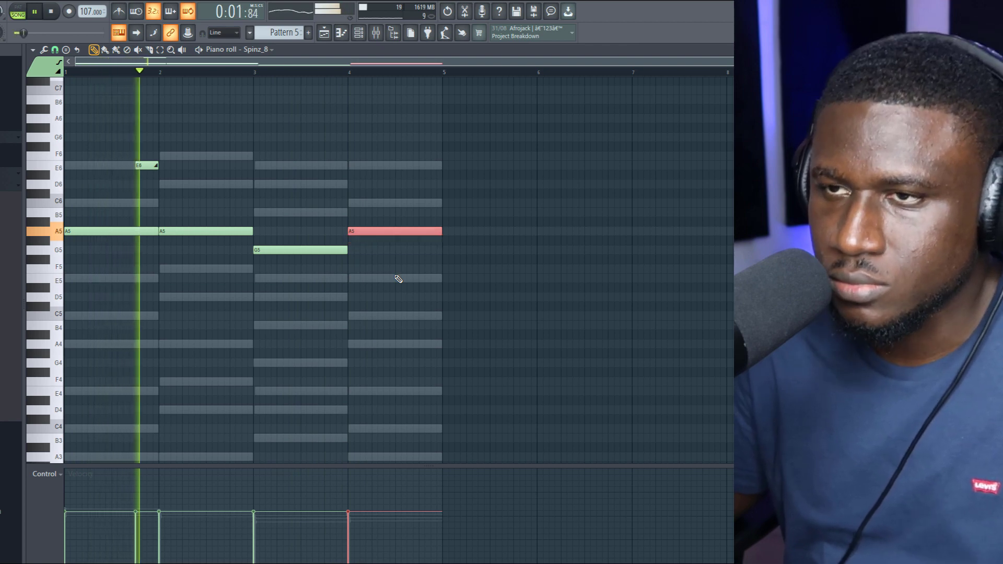
key("shift+Down")
key("shift+Down")
key("shift+Down")
key("shift+Down")
key("shift+Down")
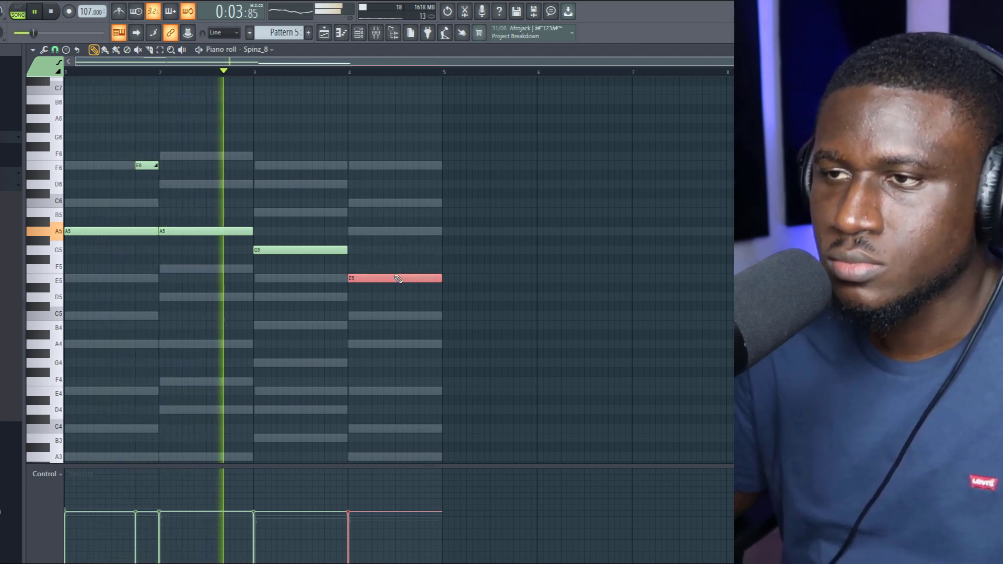
key("ctrl+d")
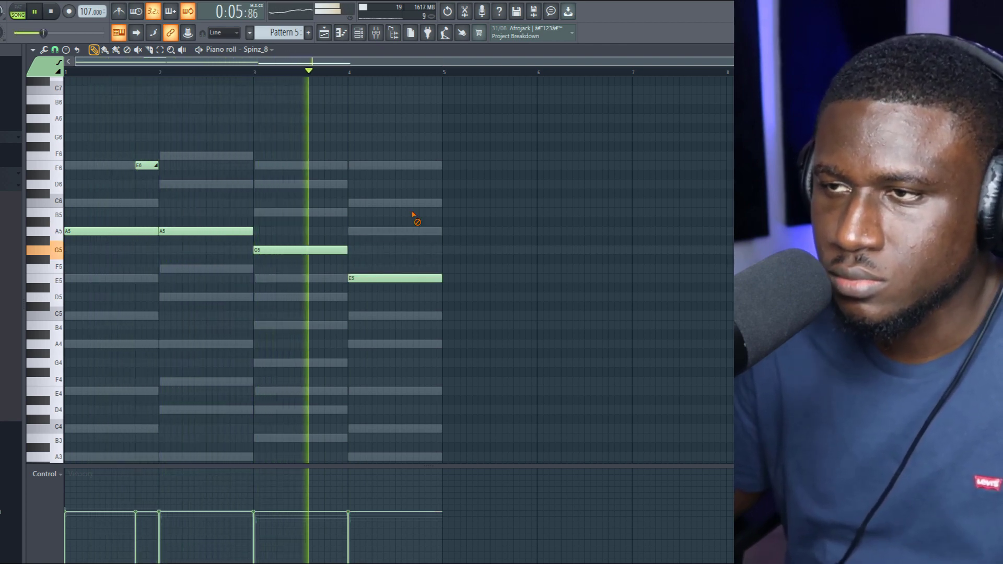
Raise the bar 4 bass note to A5 and clear the note selection
left_click(407, 278)
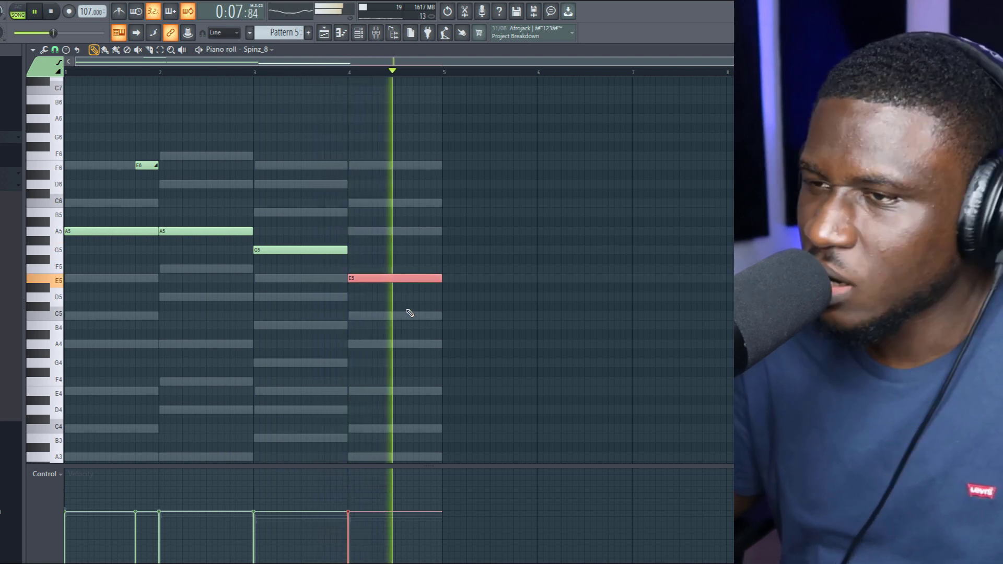
key("shift+Up")
key("shift+Up")
key("shift+Up")
key("shift+Up")
key("shift+Up")
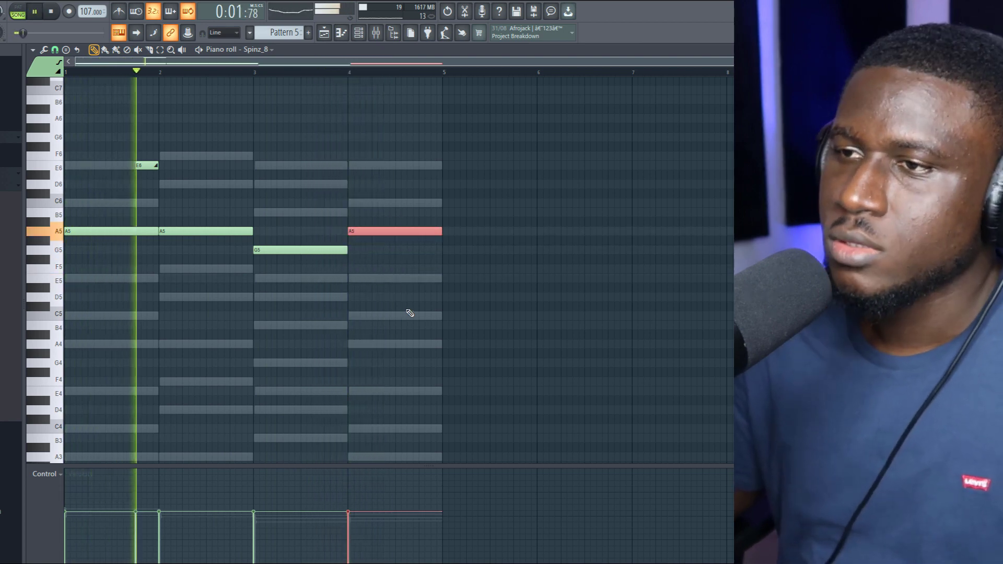
key("ctrl+d")
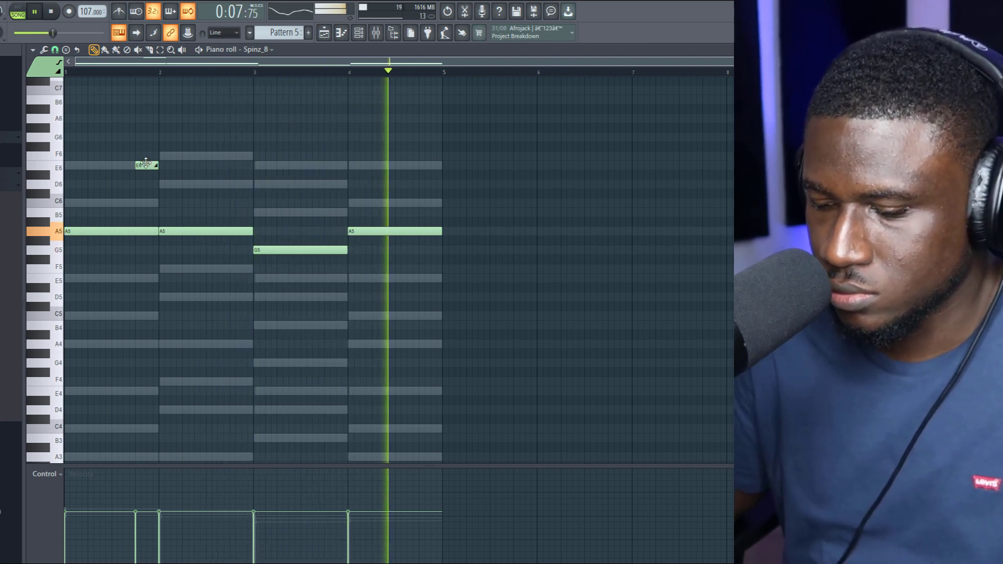
Copy the short E6 slide note to the end of bar 3 and play the arrangement with the bassline
left_click(150, 165)
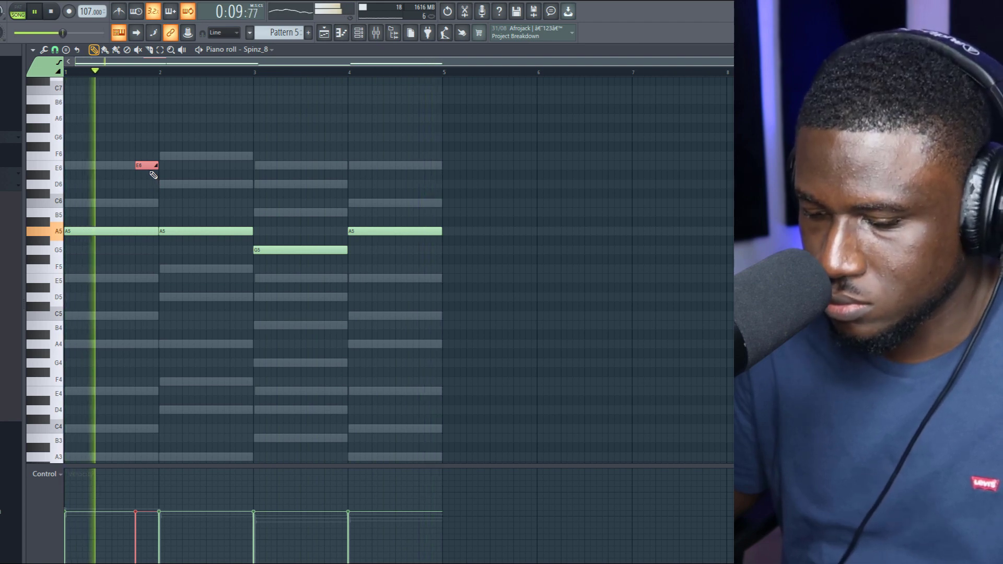
left_click_drag(187, 165, 338, 167)
key("space")
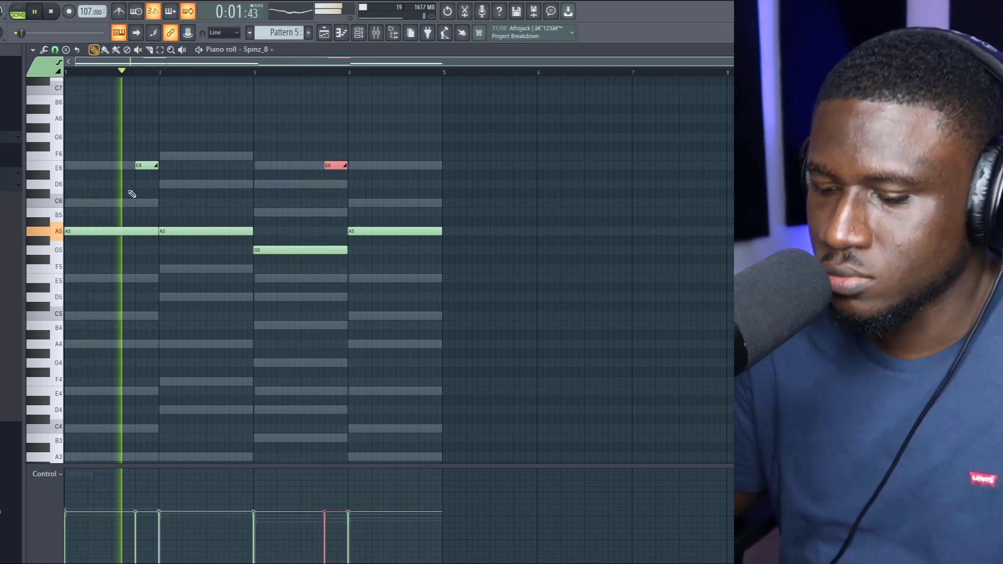
left_click(233, 206)
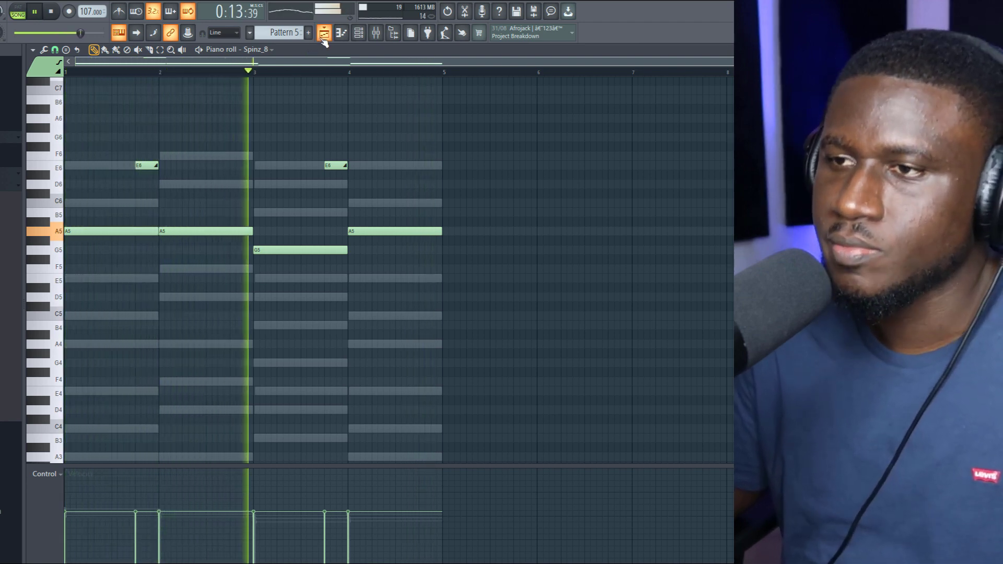
Show the playlist arrangement and open the channel rack for Pattern 5
left_click(324, 32)
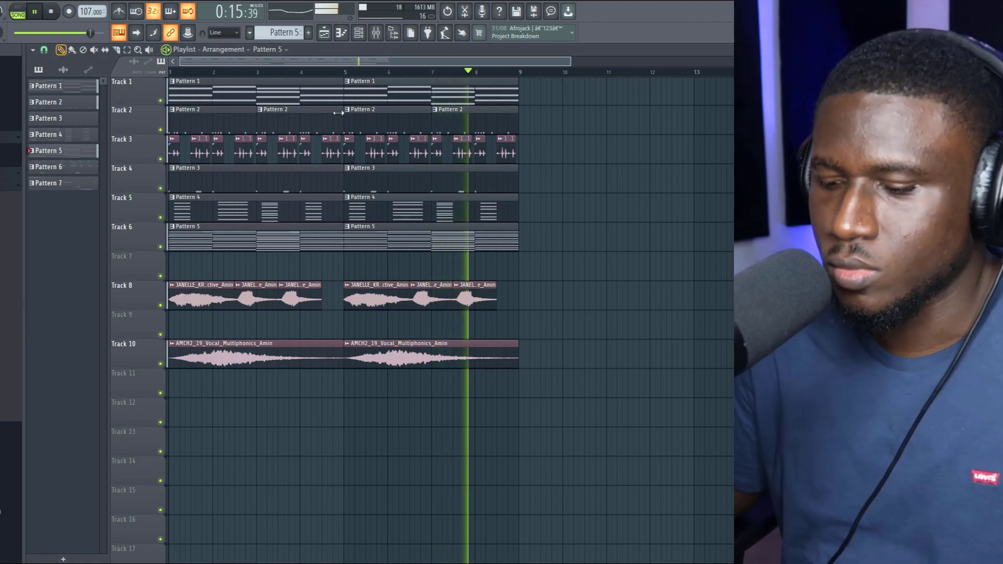
key("F6")
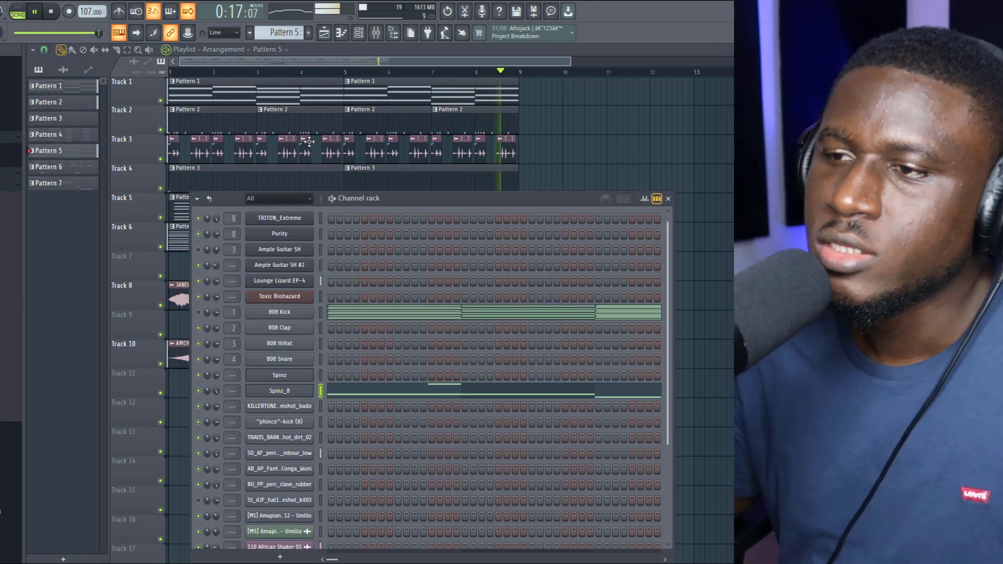